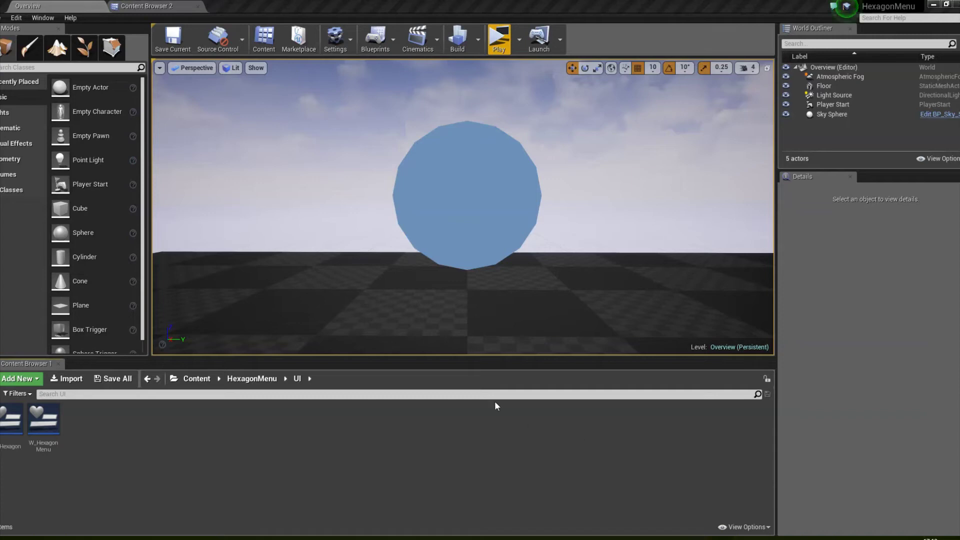
- Open the Level Blueprint and select the two Set Visibility Hex Menu nodes
{"action": "left_click", "coordinate": [388, 37]}
{"action": "left_click", "coordinate": [418, 125]}
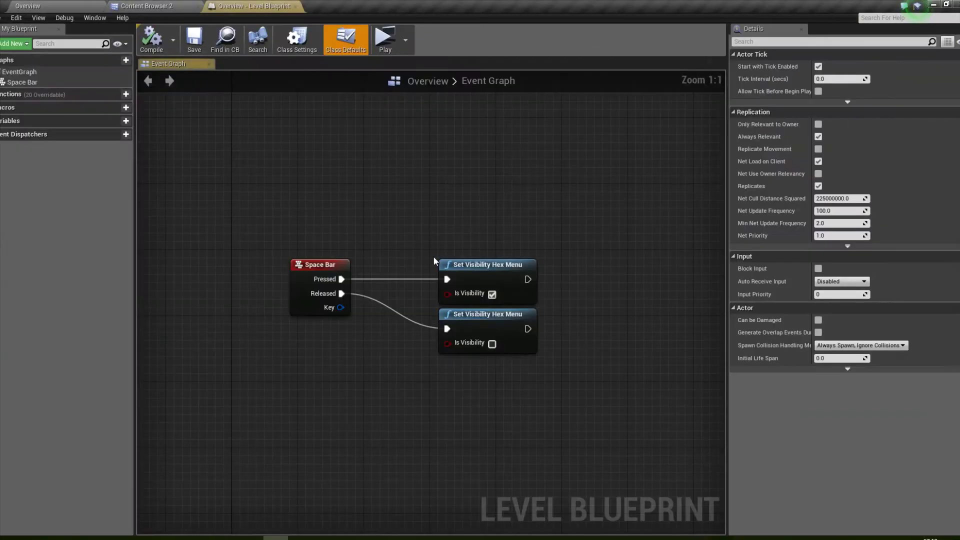
{"action": "left_click_drag", "start_coordinate": [430, 250], "coordinate": [582, 395]}
{"action": "left_click", "coordinate": [582, 395]}
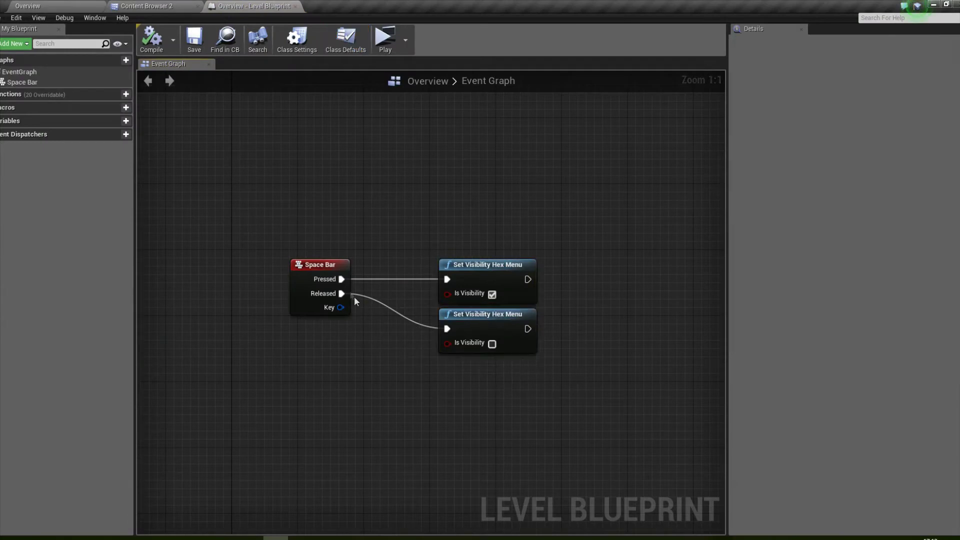
- Inspect the Space Bar input event, then launch a standalone game preview
{"action": "left_click", "coordinate": [327, 270]}
{"action": "left_click", "coordinate": [349, 167]}
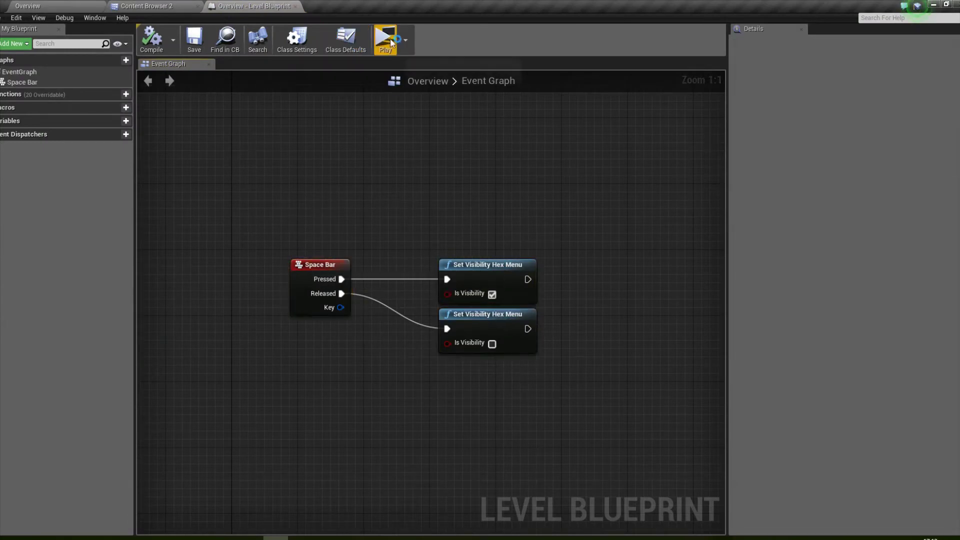
{"action": "left_click", "coordinate": [390, 43]}
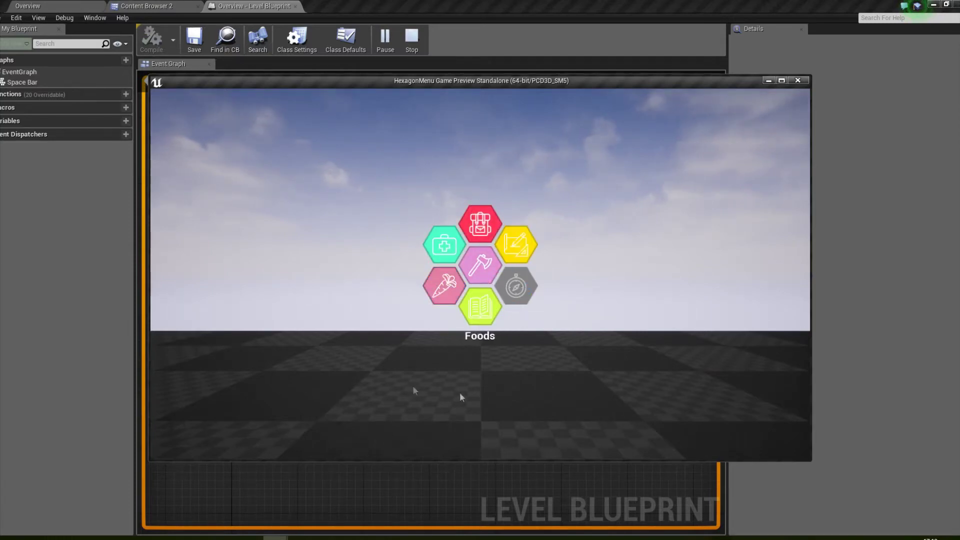
- Show and hide the hexagon menu repeatedly with Space Bar, then close the preview with Esc
{"action": "key", "text": "space"}
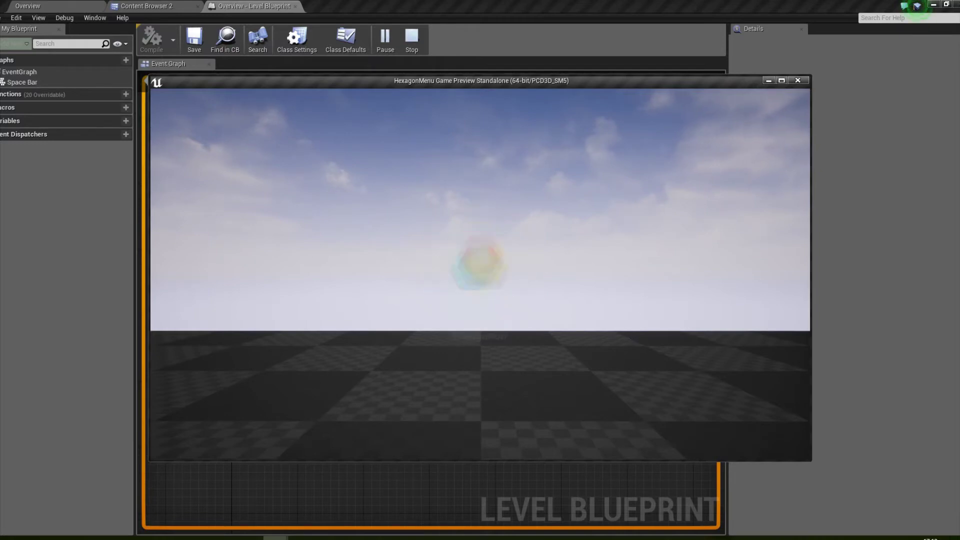
{"action": "key", "text": "space"}
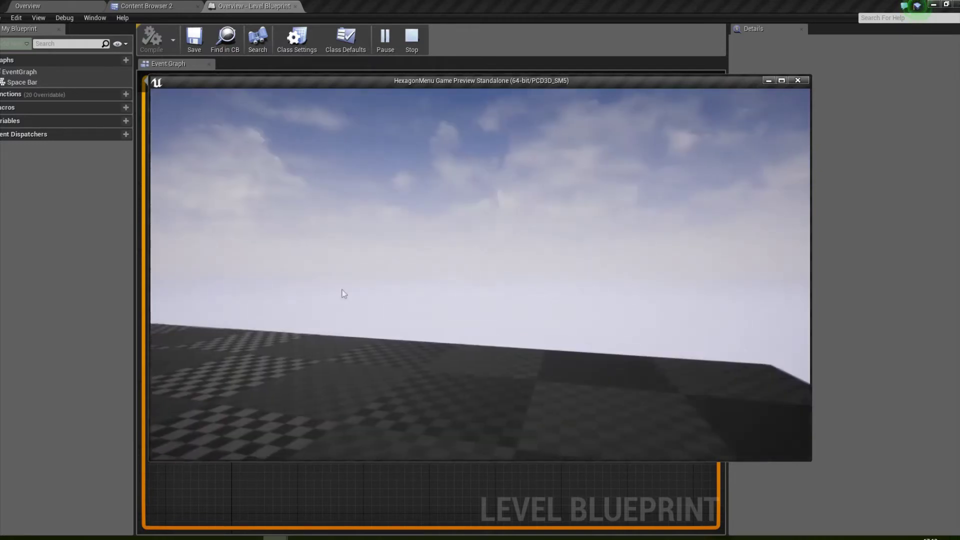
{"action": "key", "text": "space"}
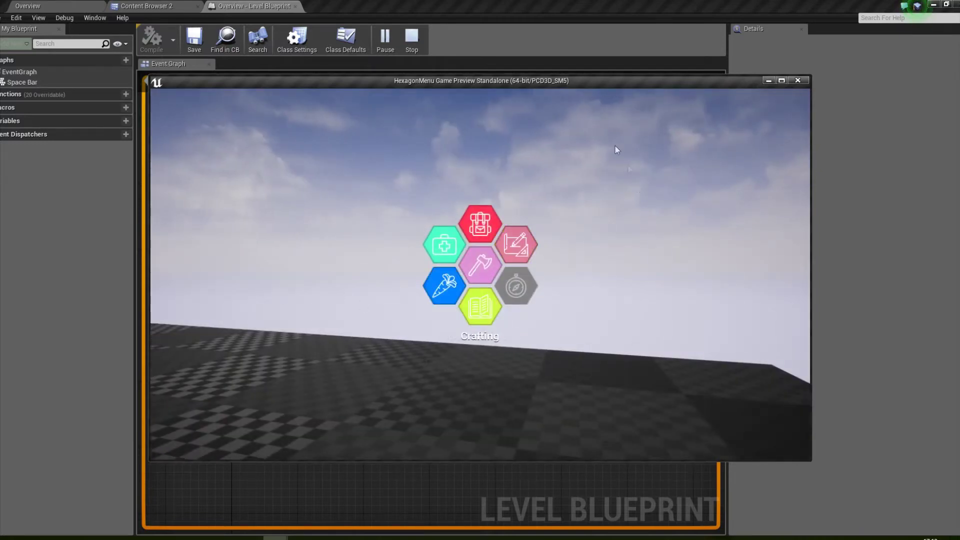
{"action": "key", "text": "space"}
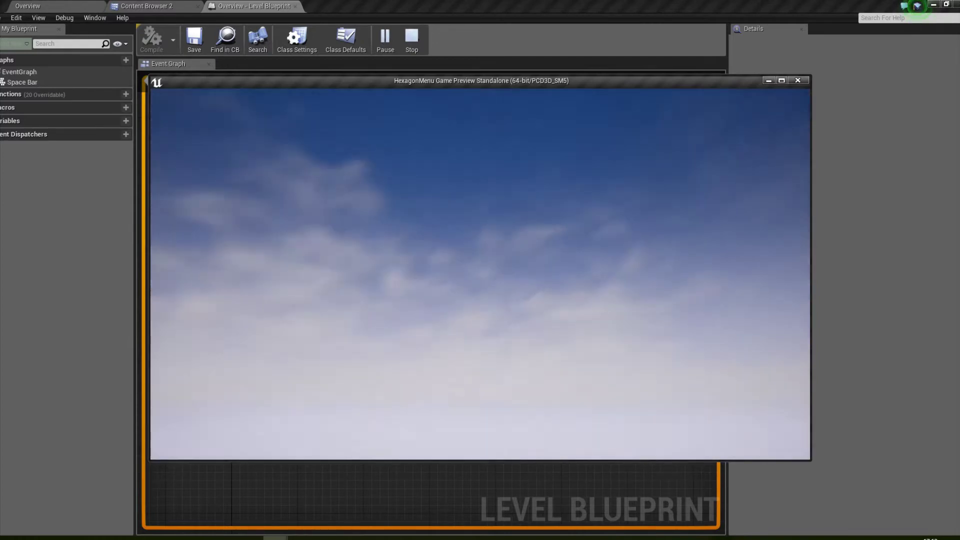
{"action": "key", "text": "space"}
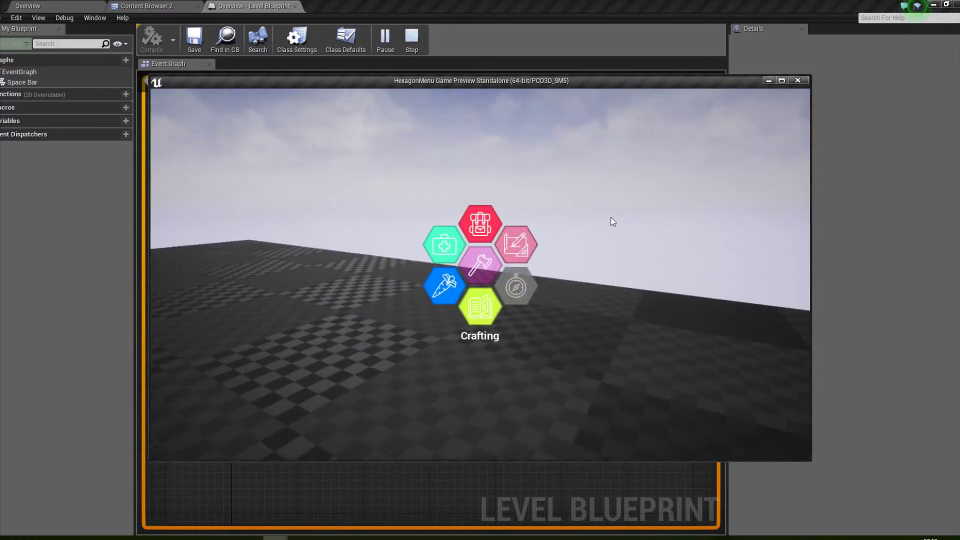
{"action": "key", "text": "space"}
{"action": "key", "text": "Escape"}
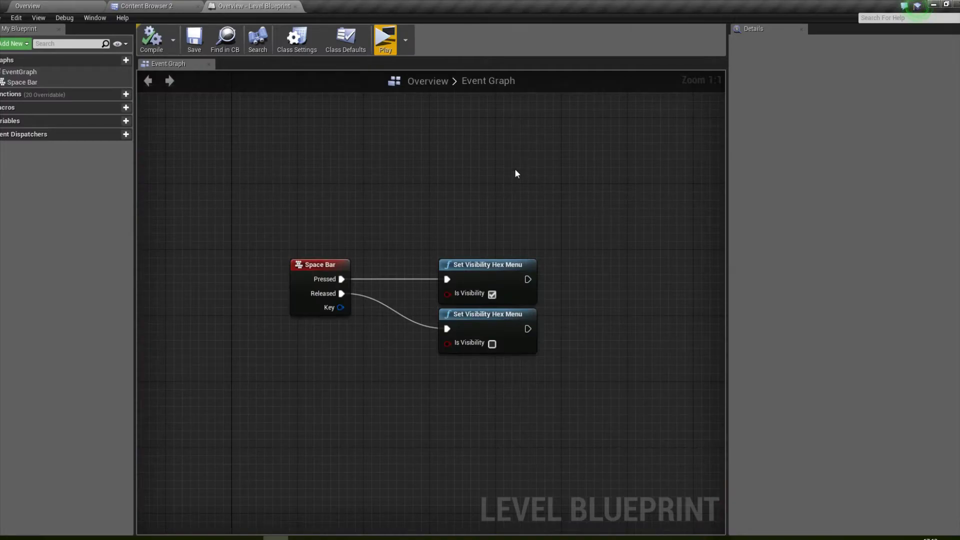
- Open the W_HexagonMenu widget from the HexagonMenu > UI folder
{"action": "left_click", "coordinate": [223, 47]}
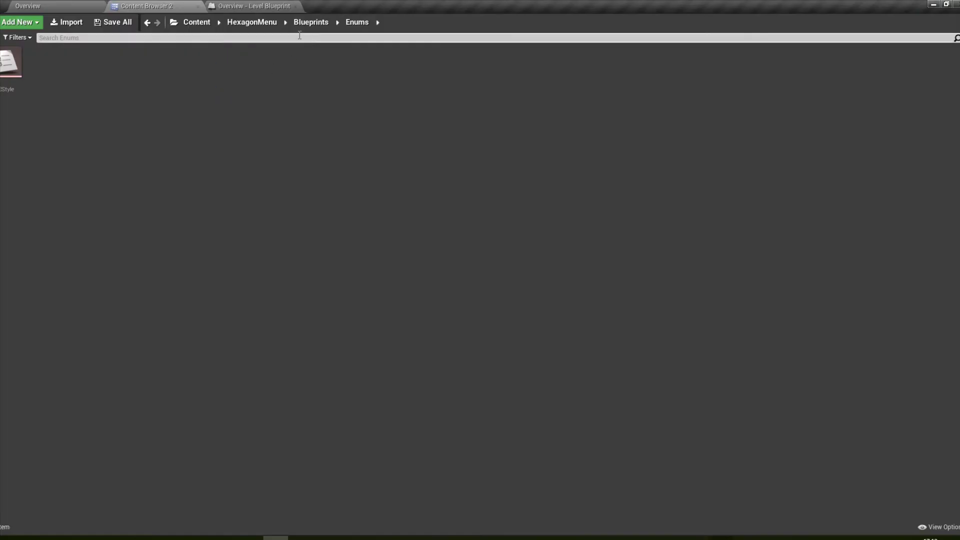
{"action": "left_click", "coordinate": [272, 23]}
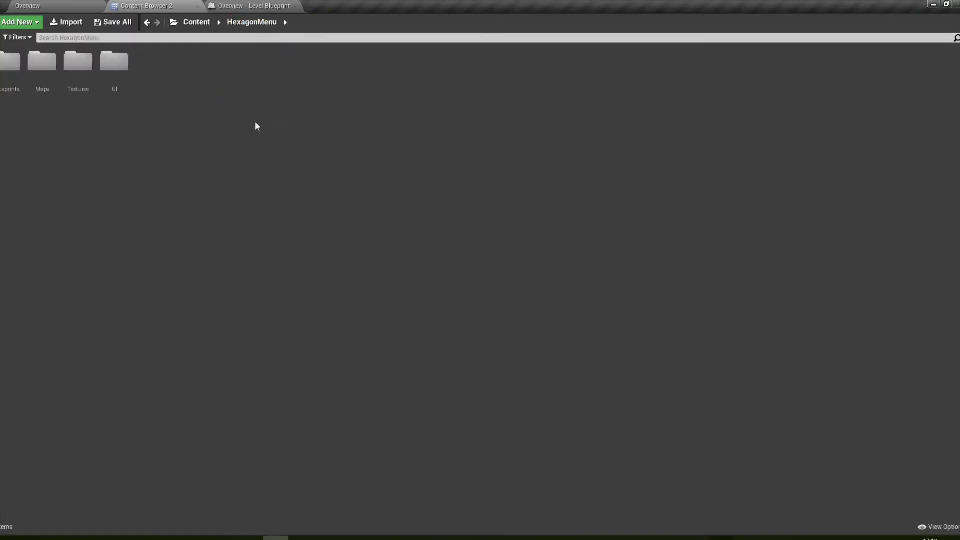
{"action": "double_click", "coordinate": [119, 80]}
{"action": "double_click", "coordinate": [39, 81]}
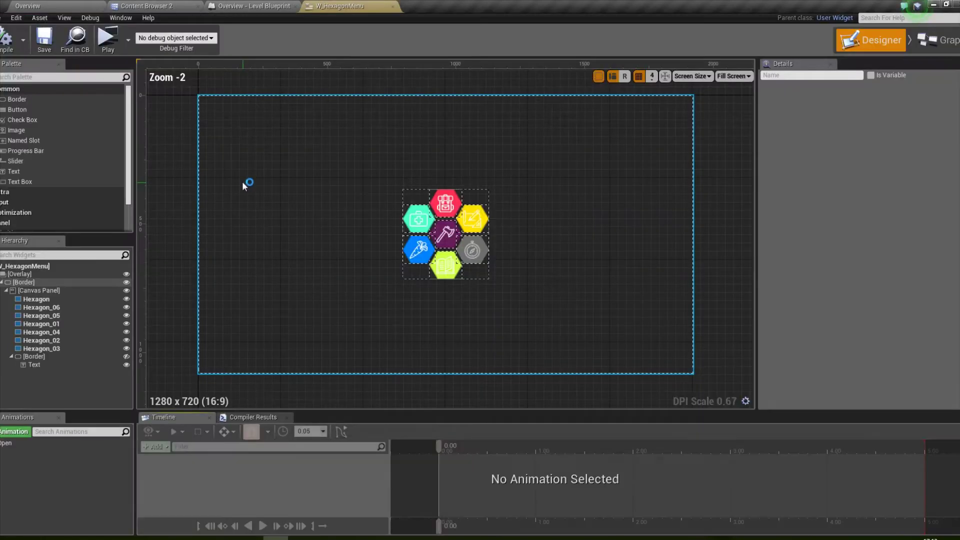
{"action": "scroll", "coordinate": [473, 224], "scroll_direction": "up", "scroll_amount": 4}
{"action": "scroll", "coordinate": [473, 224], "scroll_direction": "up", "scroll_amount": 1}
- Toggle IsActive off and on for the Inventory and Navigation hexagons to preview their states
{"action": "left_click", "coordinate": [417, 182]}
{"action": "scroll", "coordinate": [818, 242], "scroll_direction": "down", "scroll_amount": 5}
{"action": "left_click", "coordinate": [856, 141]}
{"action": "left_click", "coordinate": [837, 154]}
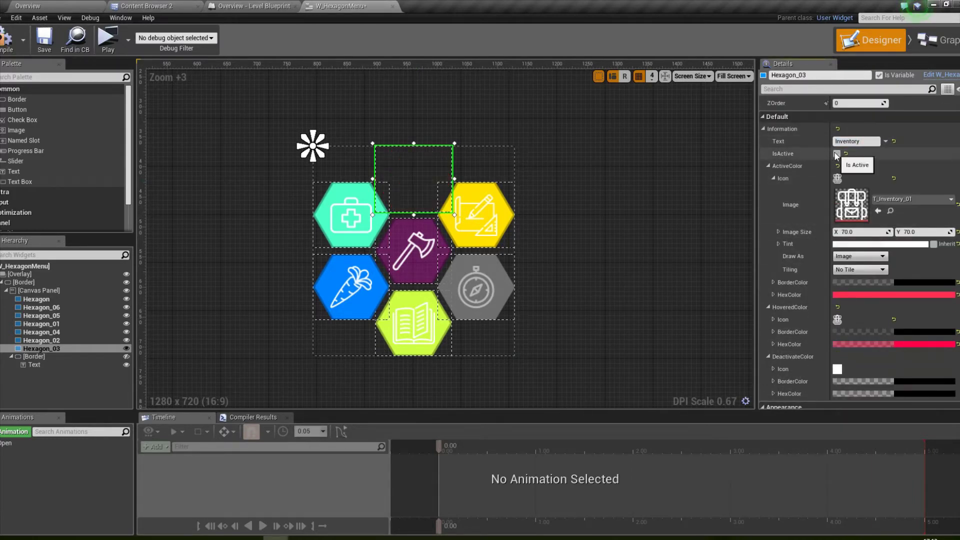
{"action": "left_click", "coordinate": [836, 154]}
{"action": "left_click", "coordinate": [476, 287]}
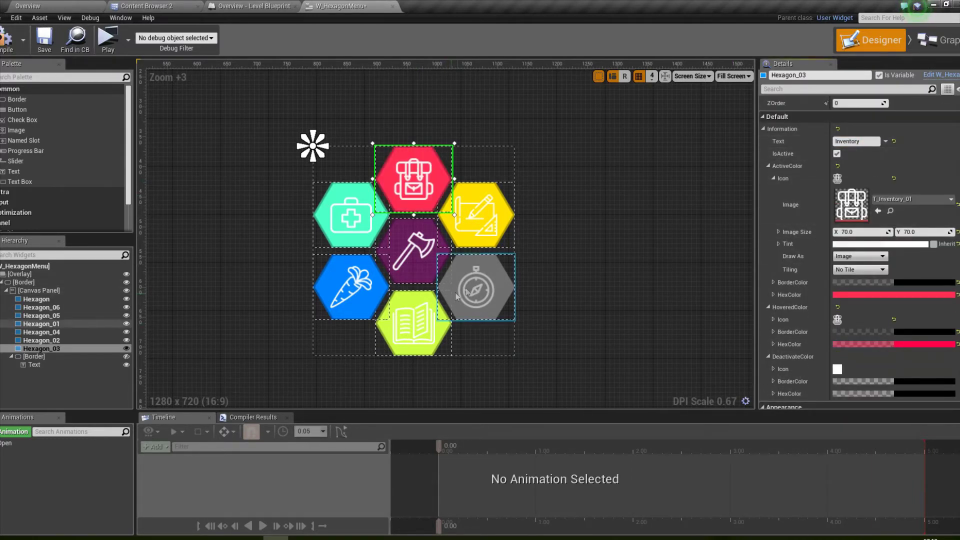
{"action": "left_click", "coordinate": [837, 153]}
{"action": "left_click", "coordinate": [836, 154]}
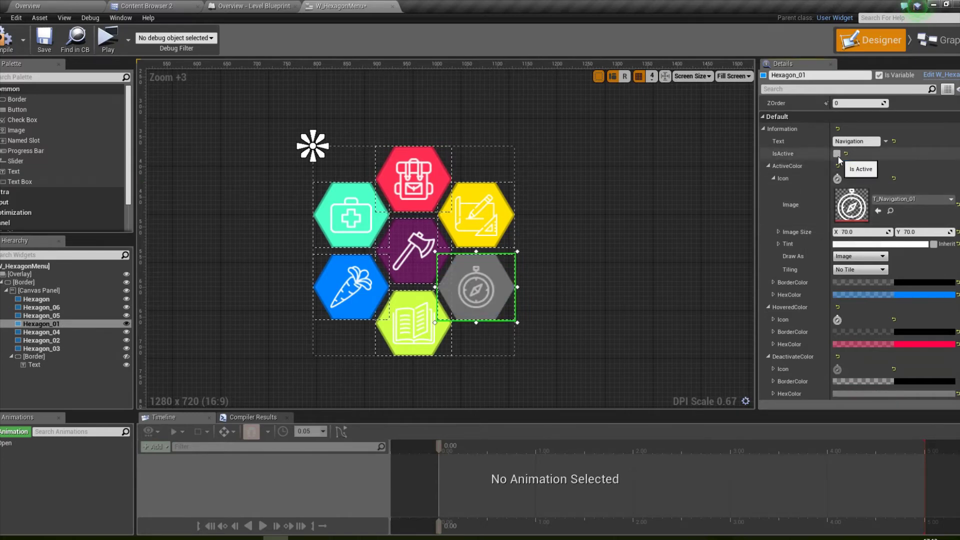
- Copy the Crafting hexagon's ActiveColor settings and bring up DeactivateColor's paste options
{"action": "left_click", "coordinate": [474, 230]}
{"action": "scroll", "coordinate": [840, 312], "scroll_direction": "down", "scroll_amount": 2}
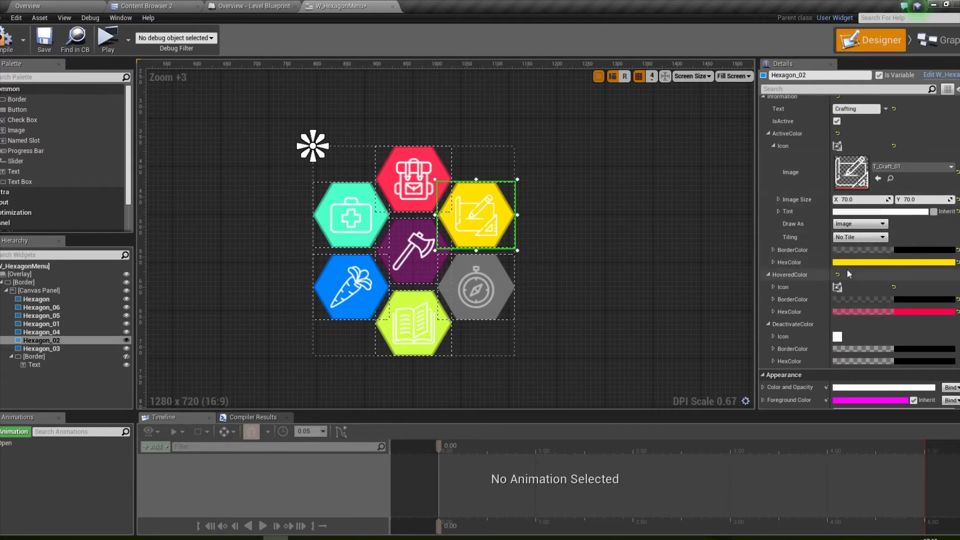
{"action": "right_click", "coordinate": [821, 146]}
{"action": "right_click", "coordinate": [814, 135]}
{"action": "left_click", "coordinate": [831, 176]}
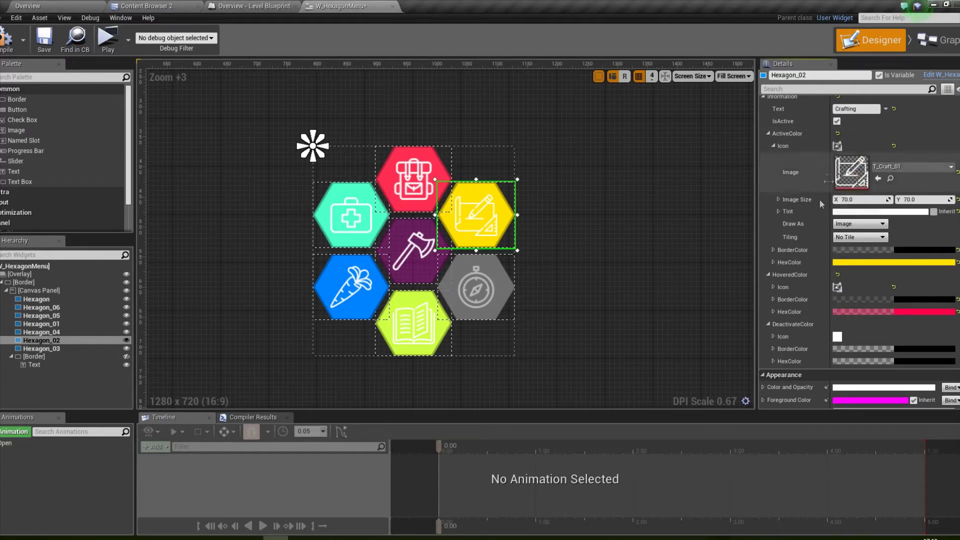
{"action": "right_click", "coordinate": [826, 322]}
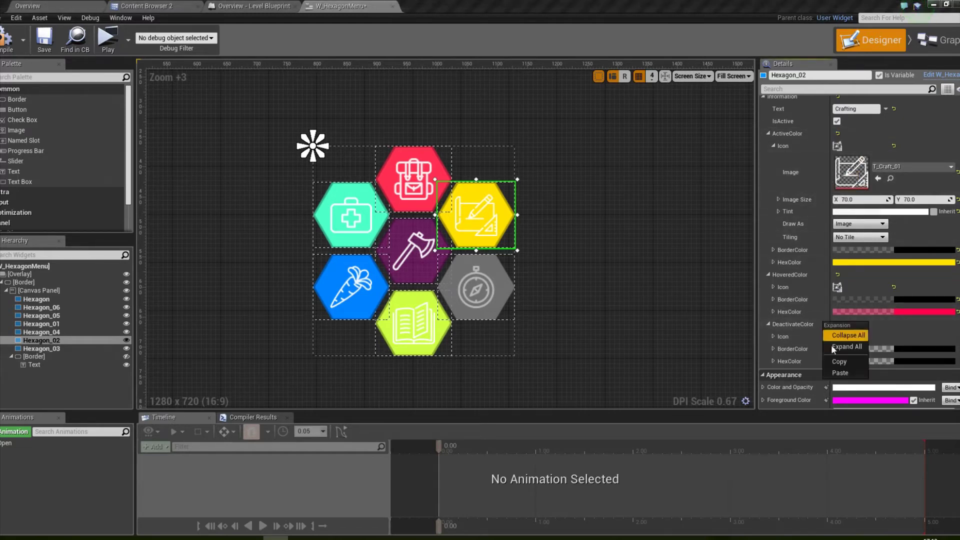
- Paste the copied colours into DeactivateColor and make the Crafting hexagon inactive
{"action": "left_click", "coordinate": [840, 373]}
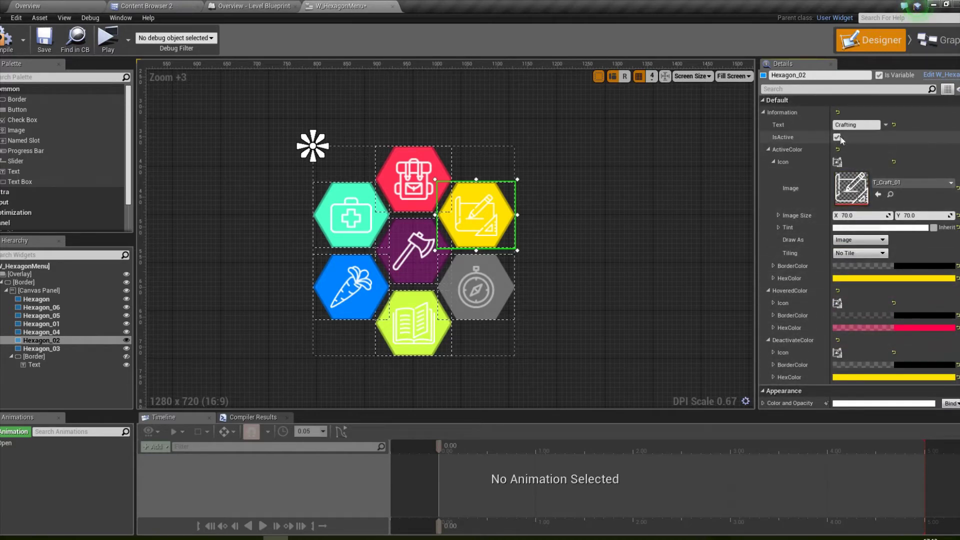
{"action": "left_click", "coordinate": [837, 137]}
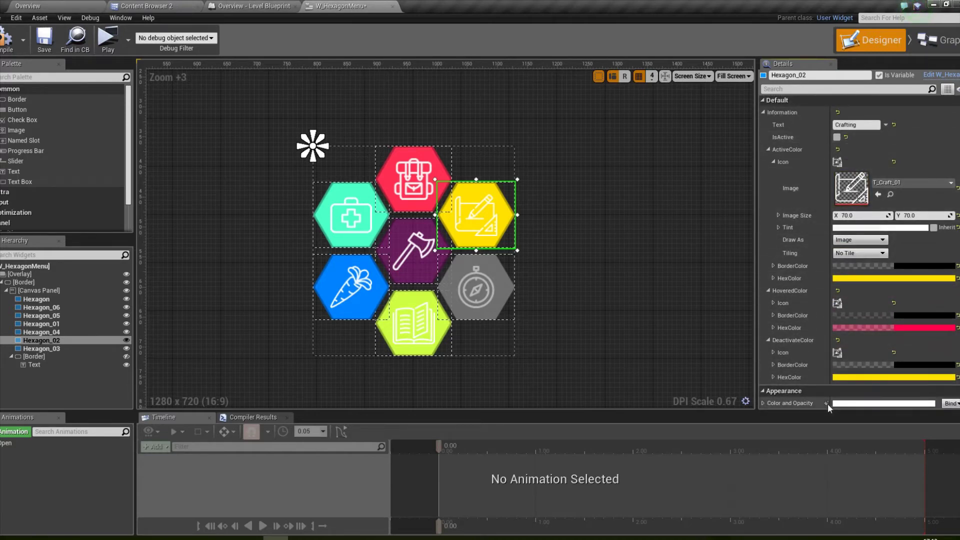
{"action": "left_click", "coordinate": [867, 378]}
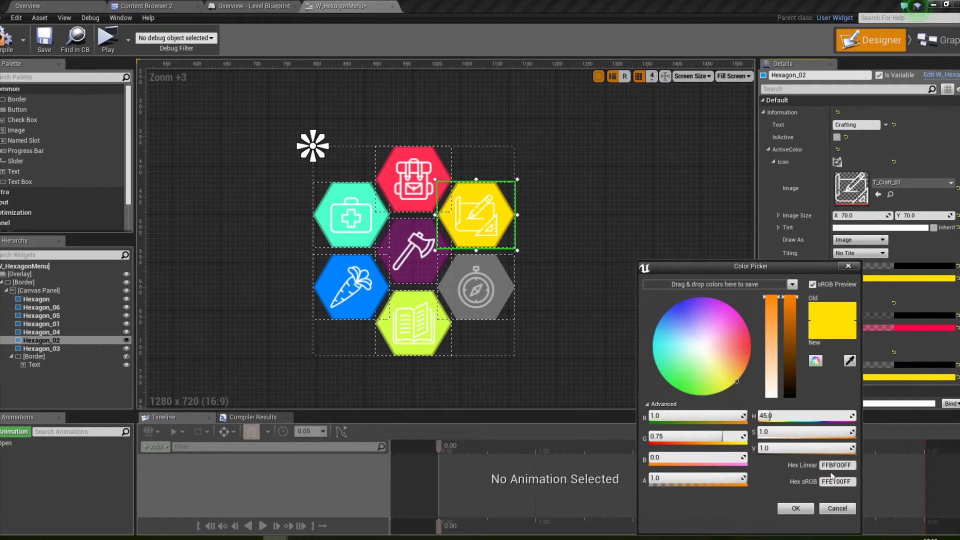
{"action": "left_click", "coordinate": [838, 509]}
- Set the deactivated border colour to a fully opaque, bright blue
{"action": "left_click", "coordinate": [867, 369]}
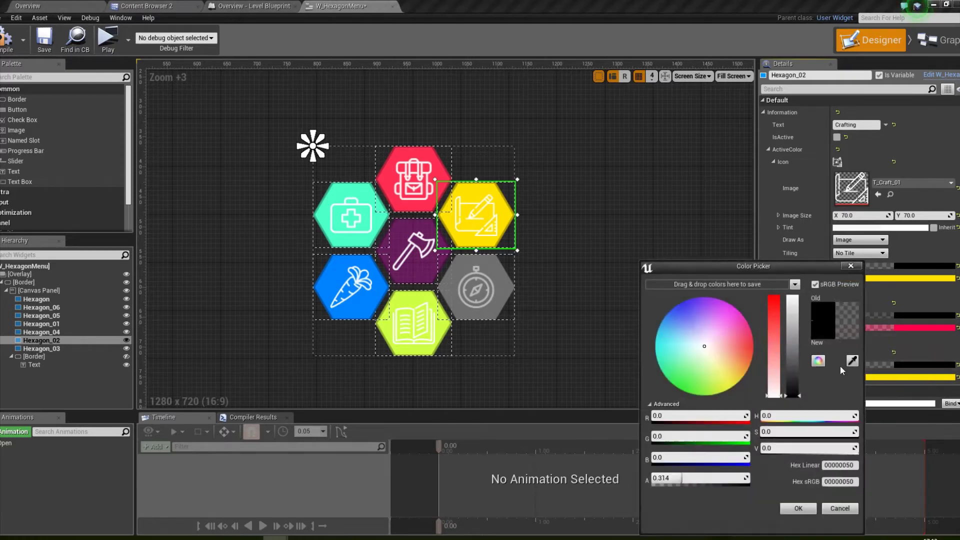
{"action": "left_click_drag", "start_coordinate": [747, 340], "coordinate": [678, 274]}
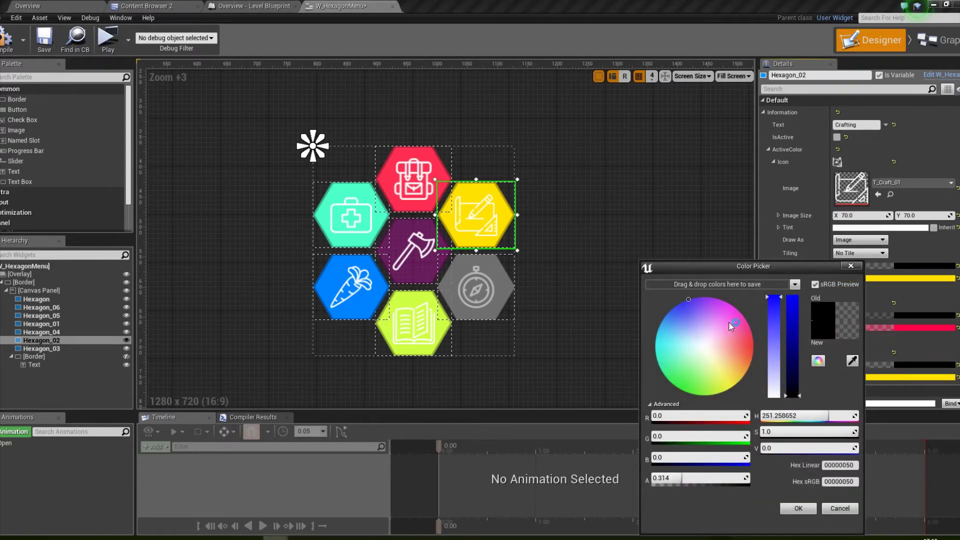
{"action": "left_click_drag", "start_coordinate": [726, 324], "coordinate": [744, 296]}
{"action": "left_click_drag", "start_coordinate": [695, 473], "coordinate": [705, 497]}
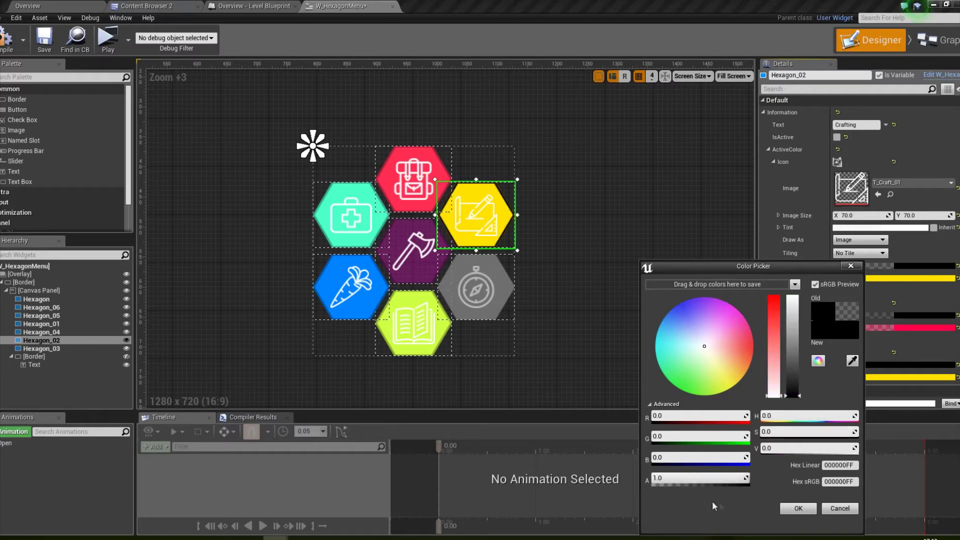
{"action": "left_click_drag", "start_coordinate": [711, 366], "coordinate": [657, 292]}
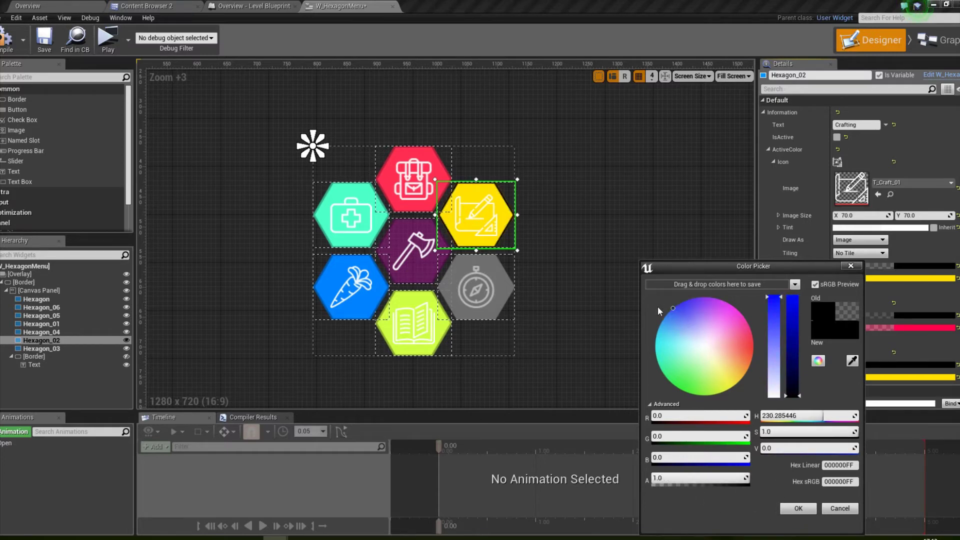
{"action": "left_click_drag", "start_coordinate": [790, 322], "coordinate": [782, 285]}
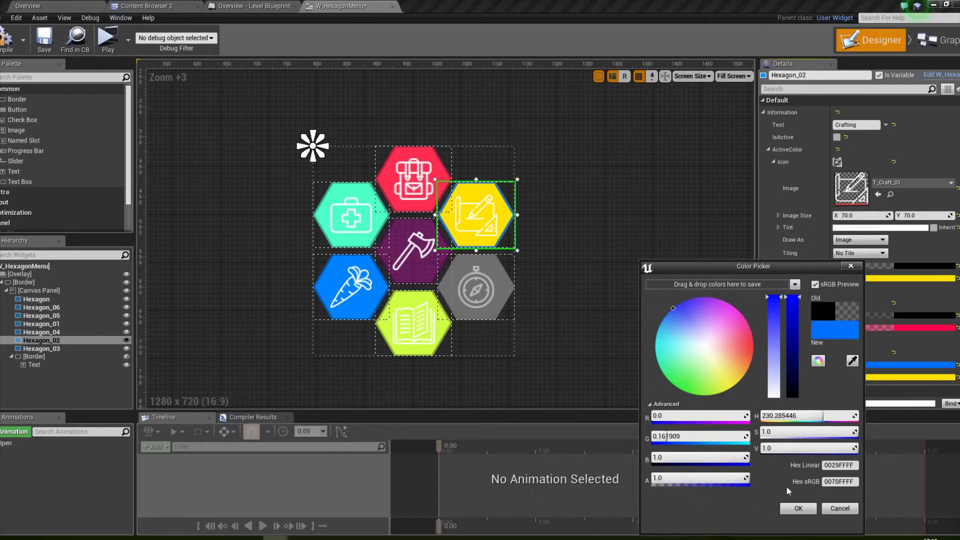
{"action": "left_click", "coordinate": [802, 513]}
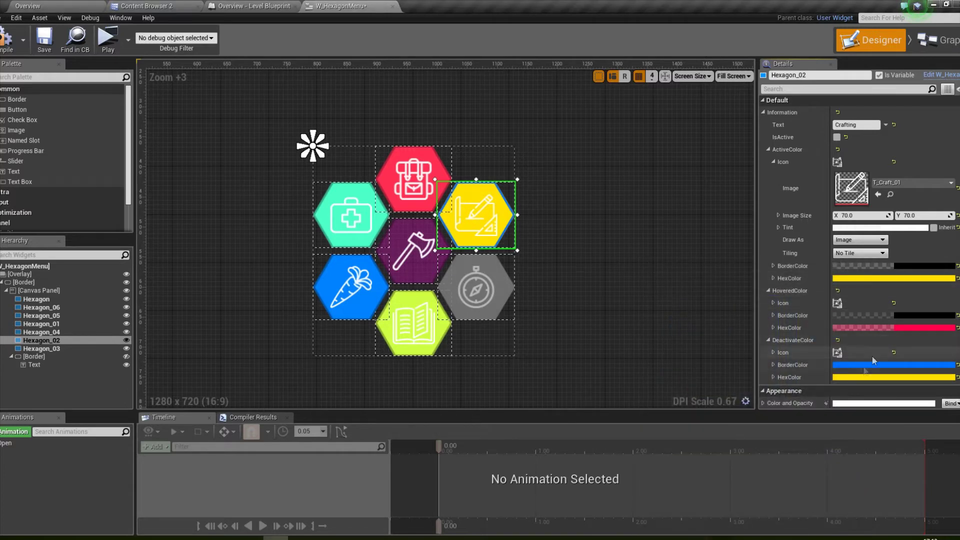
- Make the deactivated fill green, then toggle IsActive off and back on
{"action": "left_click", "coordinate": [859, 378]}
{"action": "left_click", "coordinate": [672, 389]}
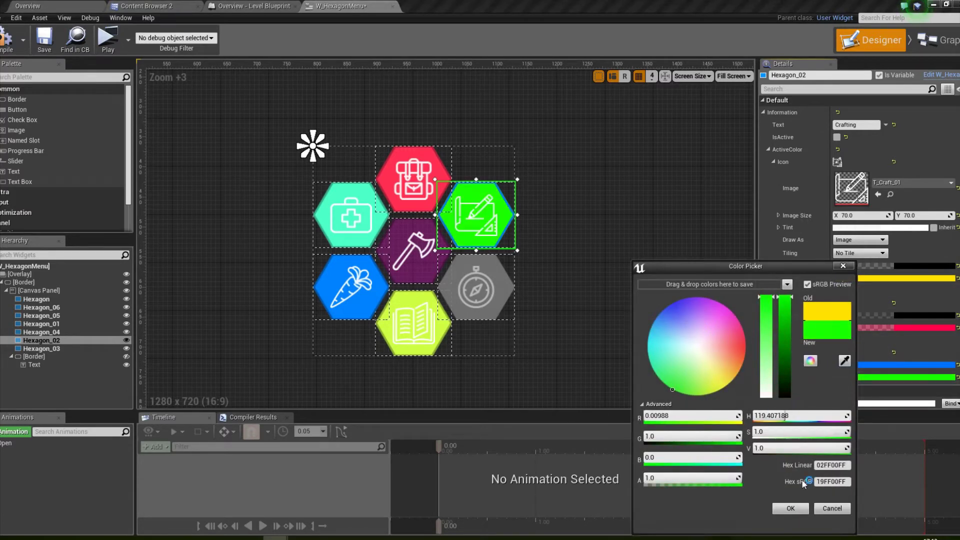
{"action": "left_click", "coordinate": [790, 509]}
{"action": "left_click", "coordinate": [837, 138]}
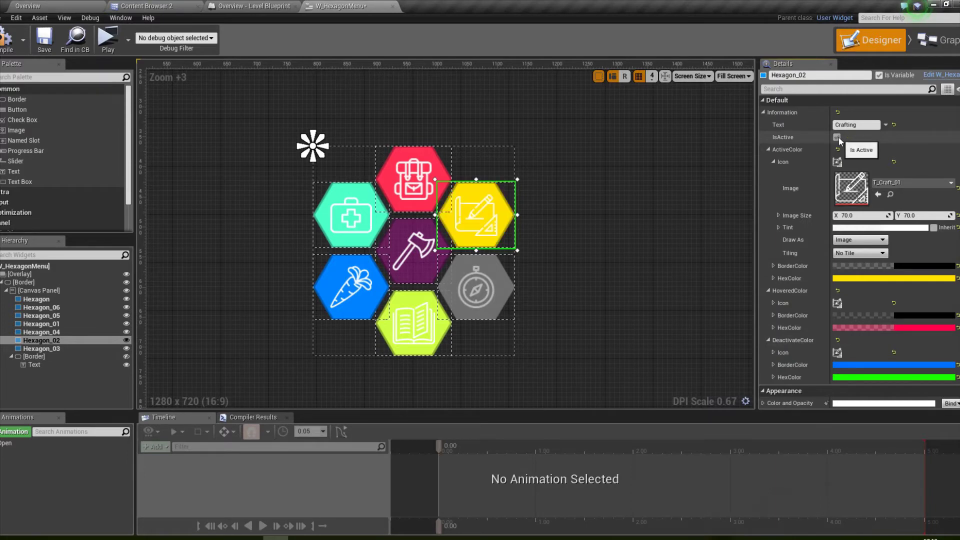
{"action": "left_click", "coordinate": [837, 138]}
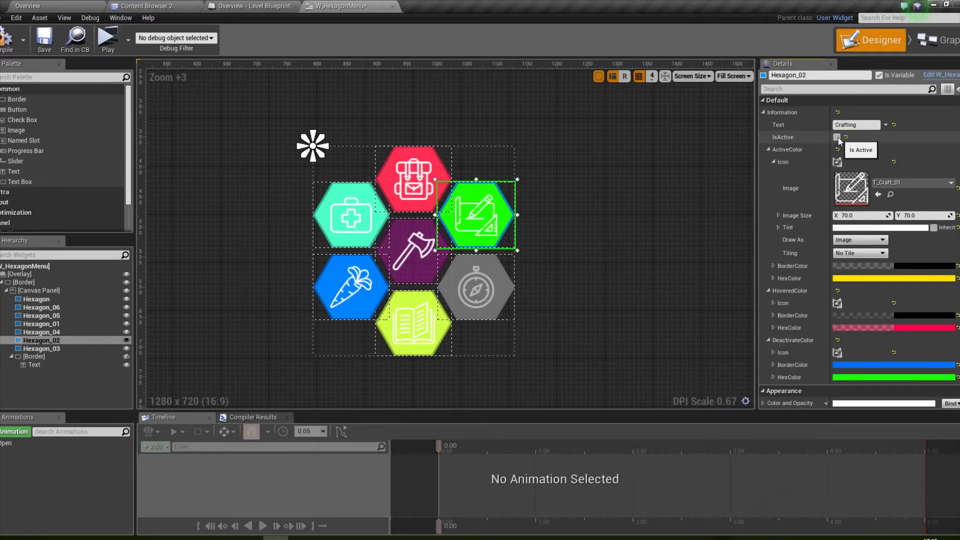
{"action": "left_click", "coordinate": [837, 138]}
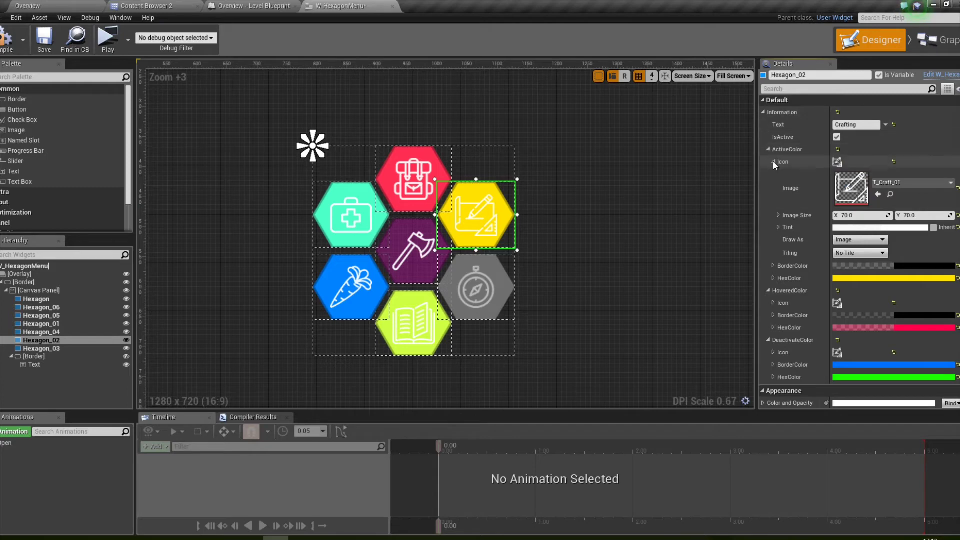
- Tint the Crafting hexagon's active icon magenta
{"action": "left_click", "coordinate": [862, 229]}
{"action": "left_click_drag", "start_coordinate": [723, 308], "coordinate": [734, 284]}
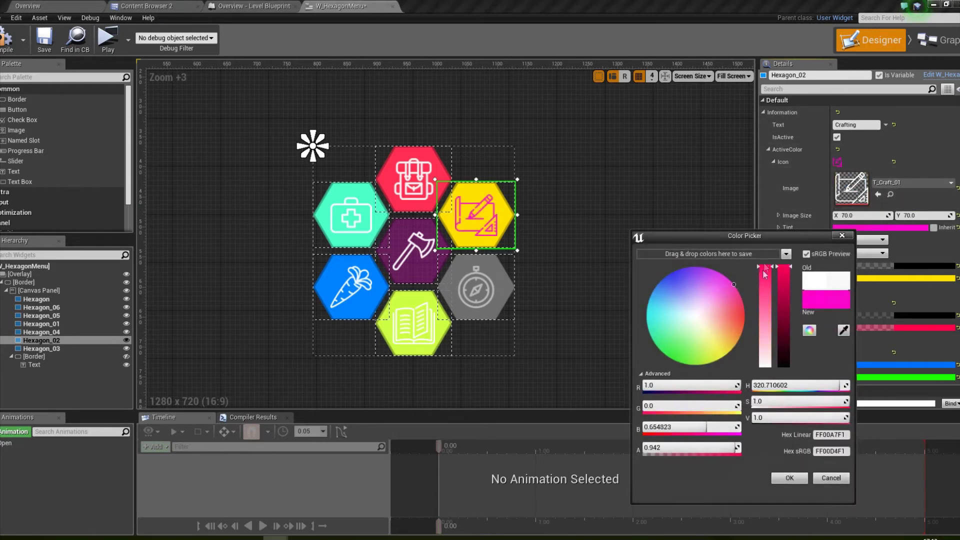
{"action": "left_click", "coordinate": [792, 481]}
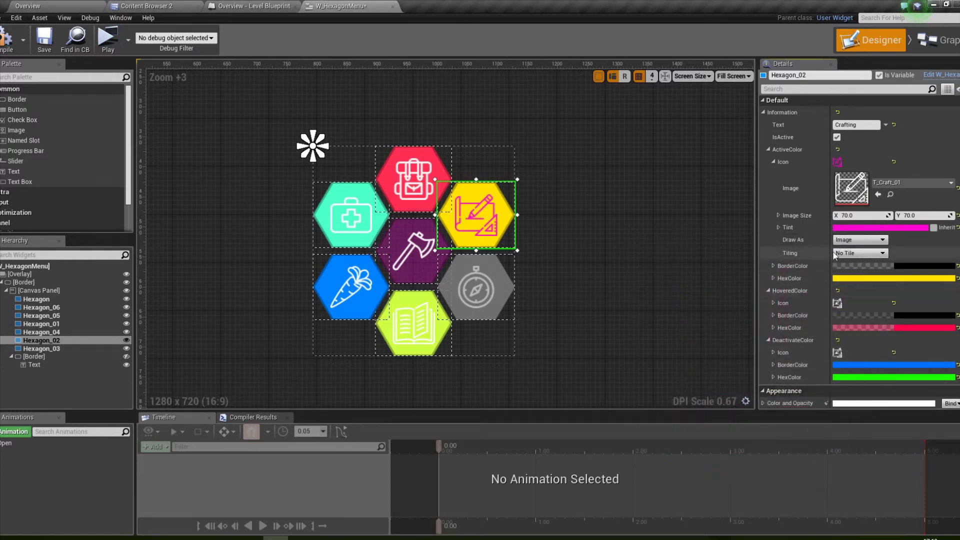
- Set the active border colour to opaque orange-red and check it in a game preview
{"action": "left_click", "coordinate": [860, 269]}
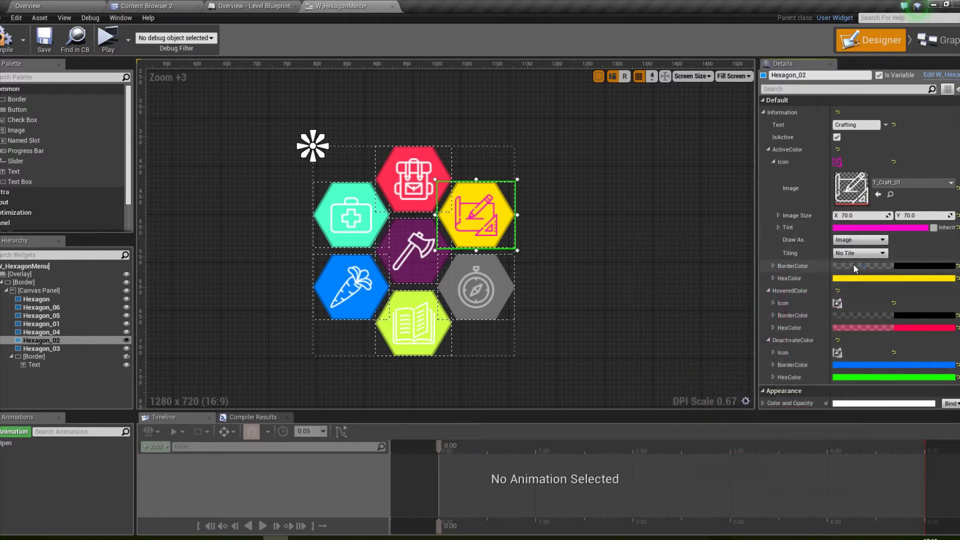
{"action": "left_click", "coordinate": [854, 265]}
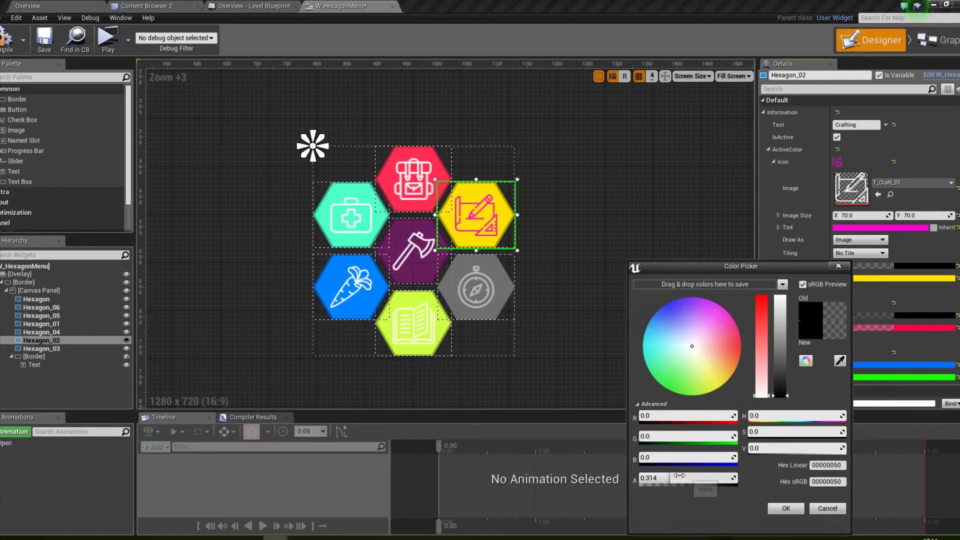
{"action": "left_click_drag", "start_coordinate": [679, 475], "coordinate": [678, 477]}
{"action": "left_click_drag", "start_coordinate": [692, 362], "coordinate": [658, 431]}
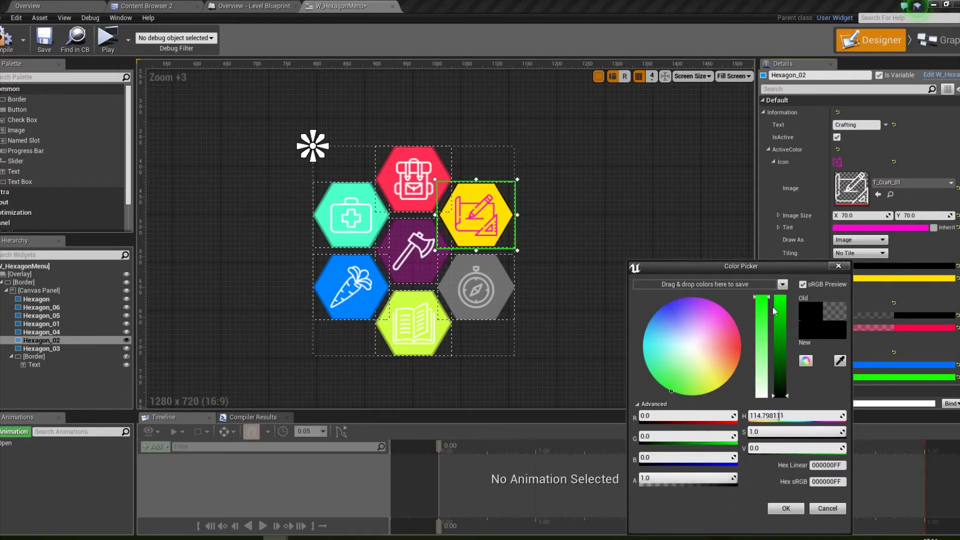
{"action": "left_click_drag", "start_coordinate": [780, 393], "coordinate": [781, 251]}
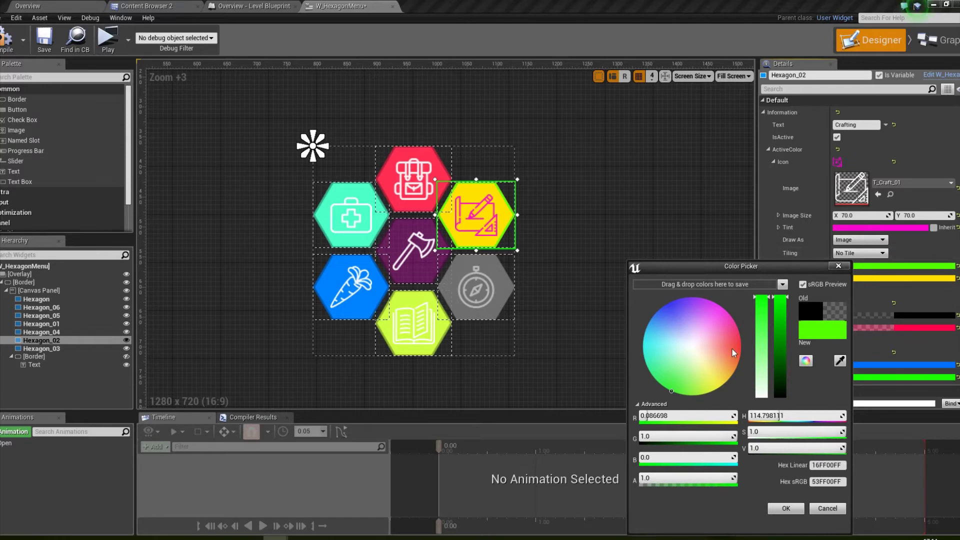
{"action": "left_click_drag", "start_coordinate": [732, 341], "coordinate": [770, 355]}
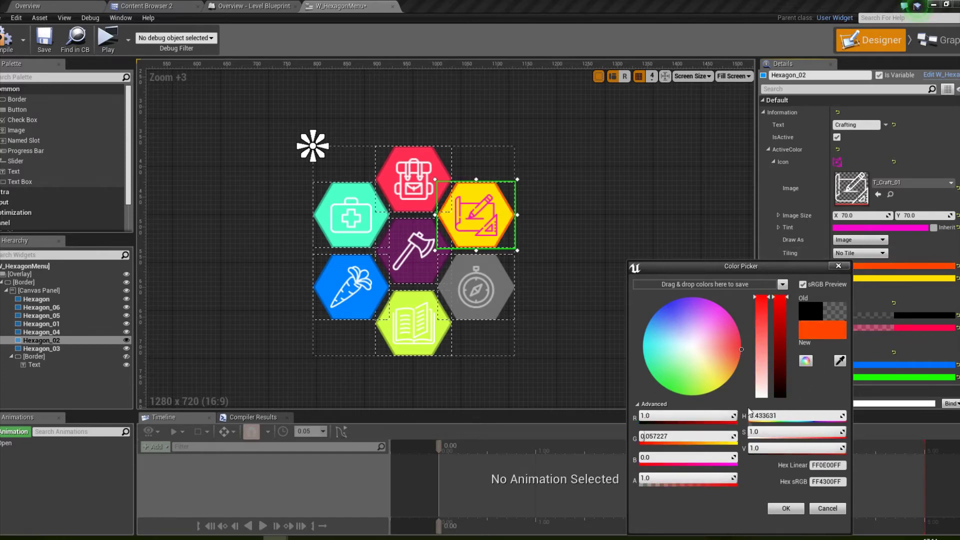
{"action": "left_click", "coordinate": [784, 509]}
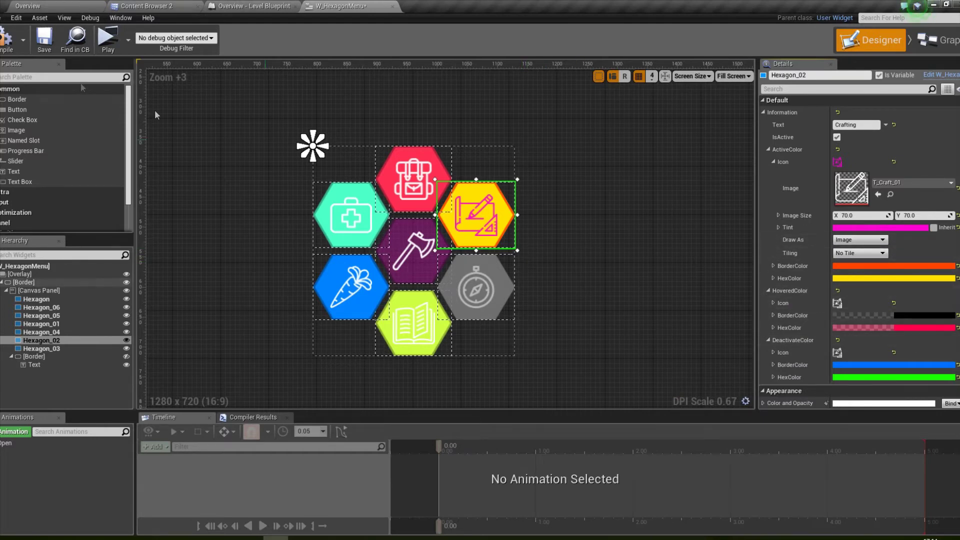
{"action": "left_click", "coordinate": [107, 37]}
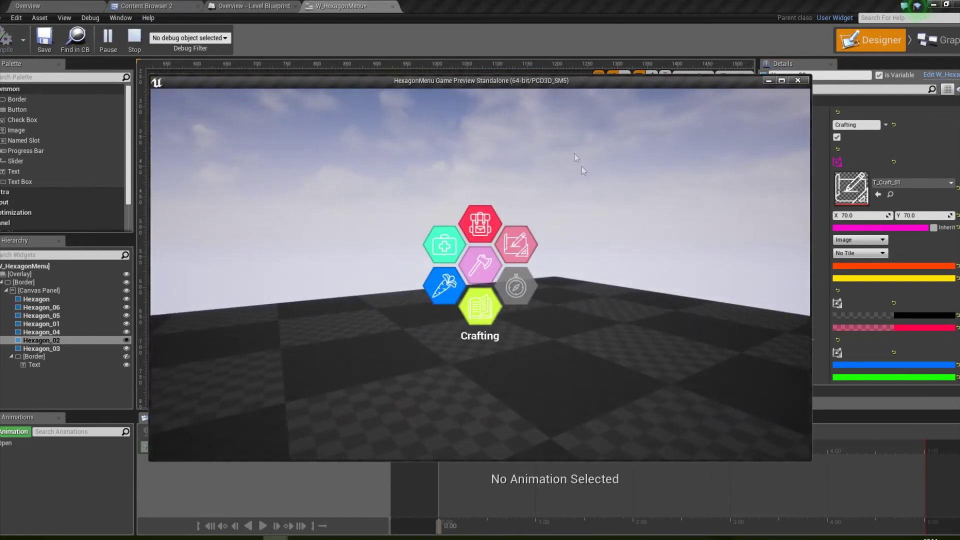
{"action": "key", "text": "Escape"}
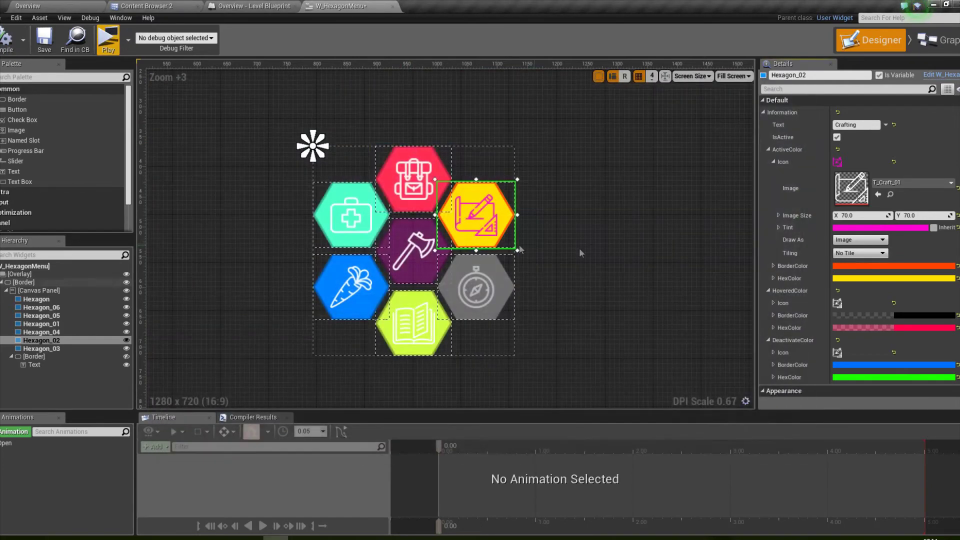
- Set HoveredColor HexColor to translucent cyan and try it in a game preview
{"action": "left_click", "coordinate": [769, 150]}
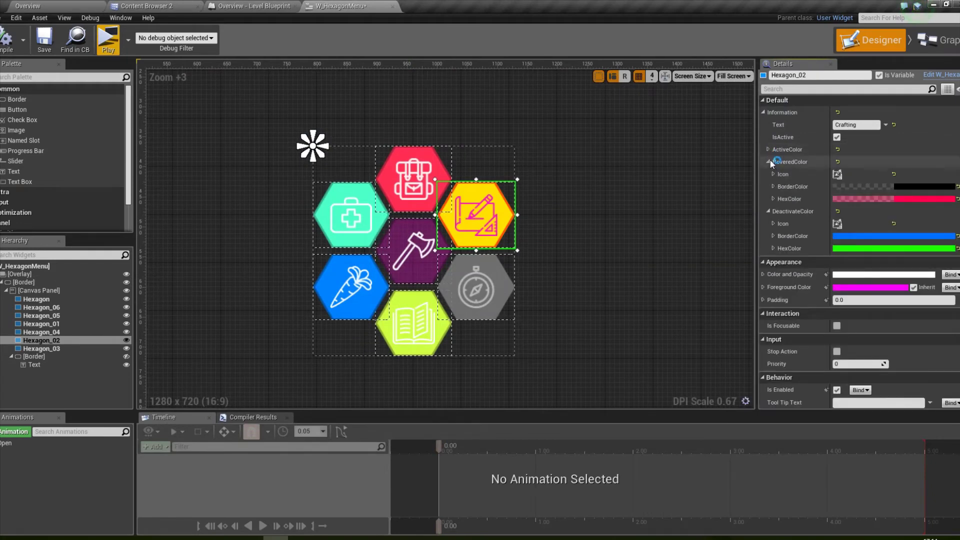
{"action": "left_click", "coordinate": [856, 196]}
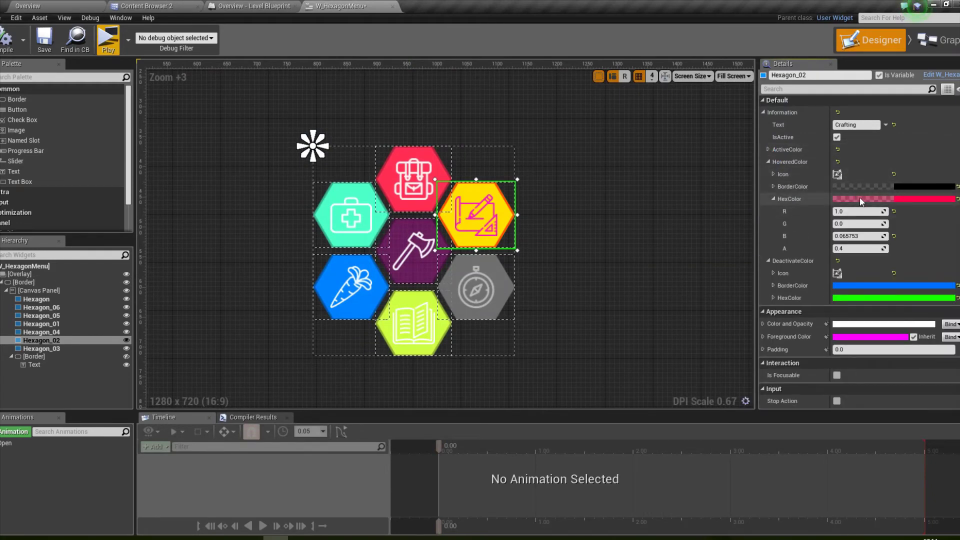
{"action": "left_click", "coordinate": [860, 197]}
{"action": "mouse_move", "coordinate": [745, 284]}
{"action": "left_mouse_down"}
{"action": "mouse_move", "coordinate": [576, 284]}
{"action": "mouse_move", "coordinate": [594, 328]}
{"action": "mouse_move", "coordinate": [602, 305]}
{"action": "left_mouse_up"}
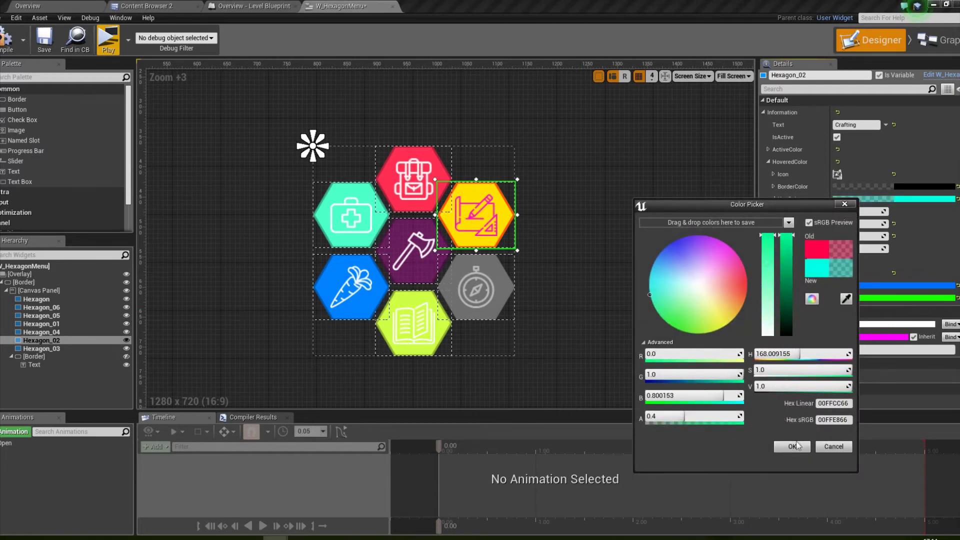
{"action": "left_click", "coordinate": [795, 446]}
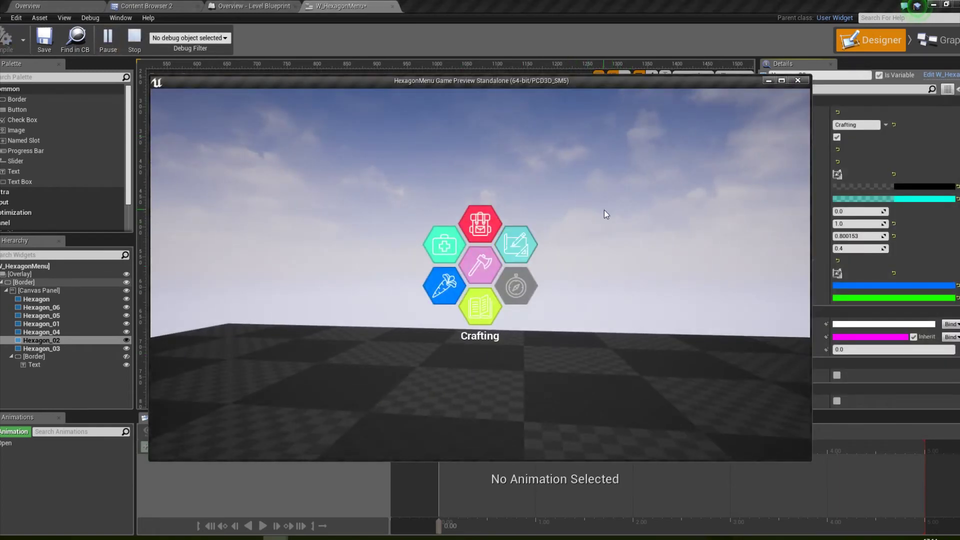
{"action": "key", "text": "Escape"}
{"action": "left_click", "coordinate": [774, 174]}
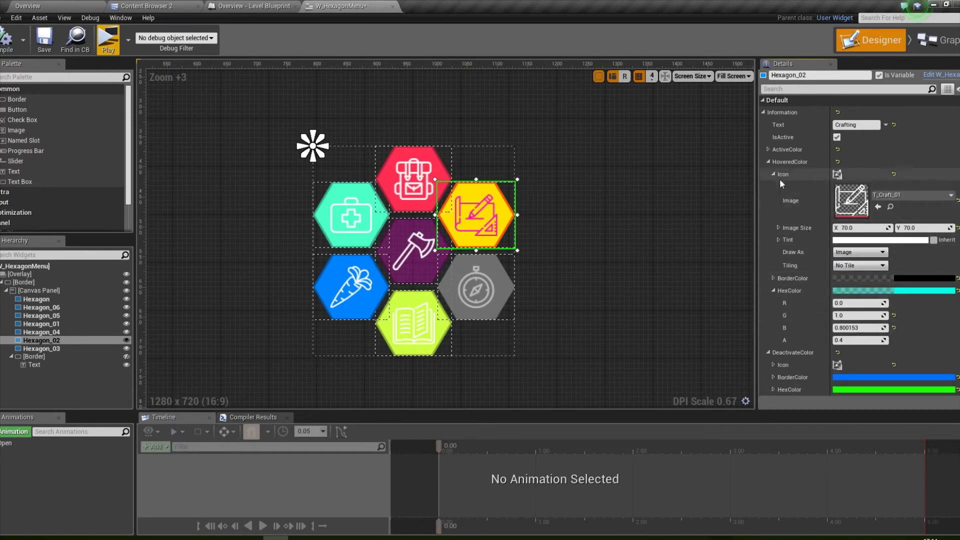
- Undo the cyan hovered fill and magenta icon tint with two Ctrl+Z presses
{"action": "key", "text": "ctrl+z"}
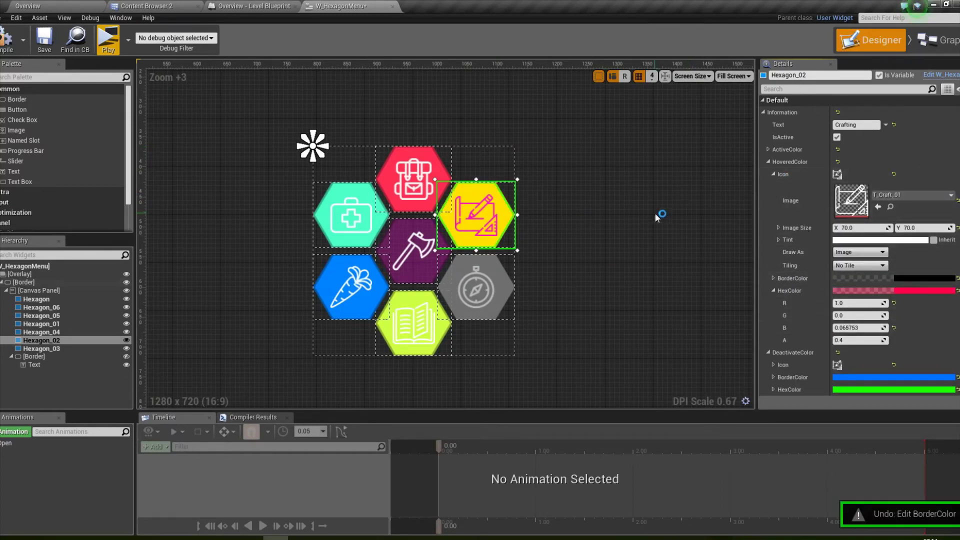
{"action": "key", "text": "ctrl+z"}
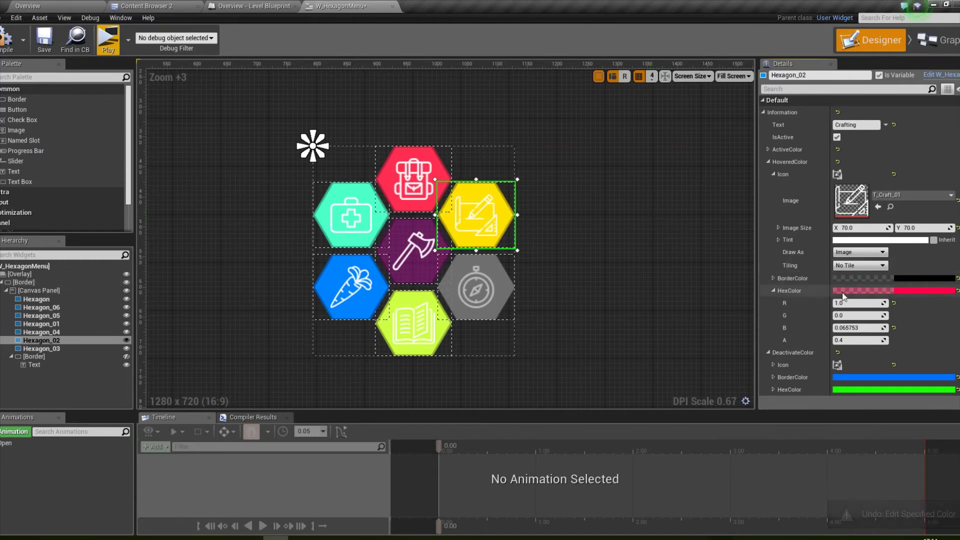
{"action": "scroll", "coordinate": [803, 280], "scroll_direction": "up", "scroll_amount": 3}
{"action": "scroll", "coordinate": [802, 282], "scroll_direction": "down", "scroll_amount": 3}
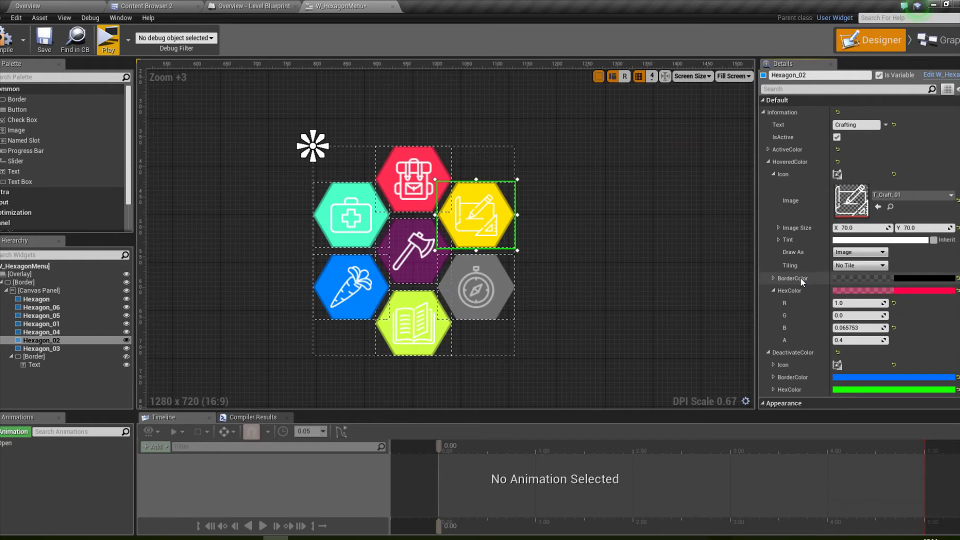
{"action": "left_click", "coordinate": [54, 51]}
- Save the widget and add an OnClicked event for the backpack hexagon, Hexagon_03
{"action": "left_click", "coordinate": [44, 40]}
{"action": "left_click", "coordinate": [413, 323]}
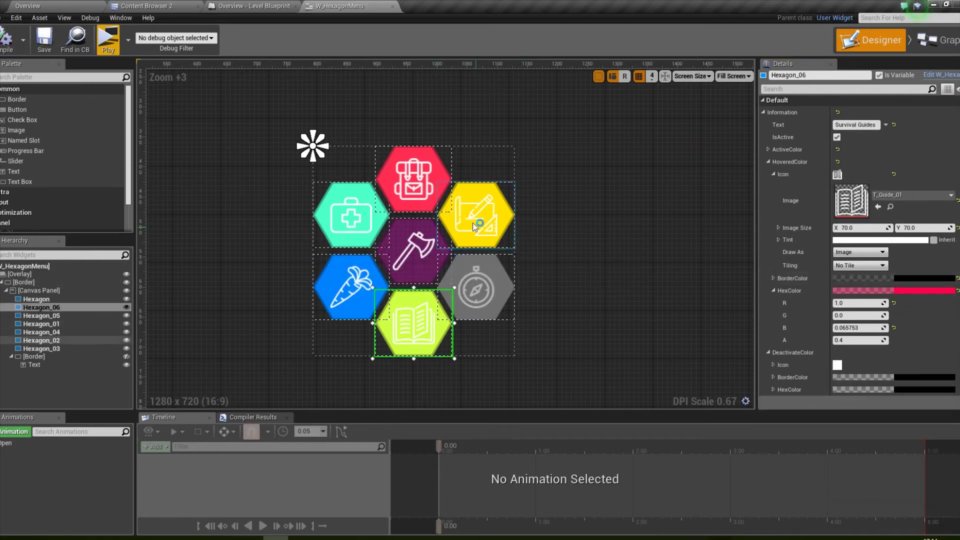
{"action": "left_click", "coordinate": [430, 195]}
{"action": "scroll", "coordinate": [904, 308], "scroll_direction": "down", "scroll_amount": 5}
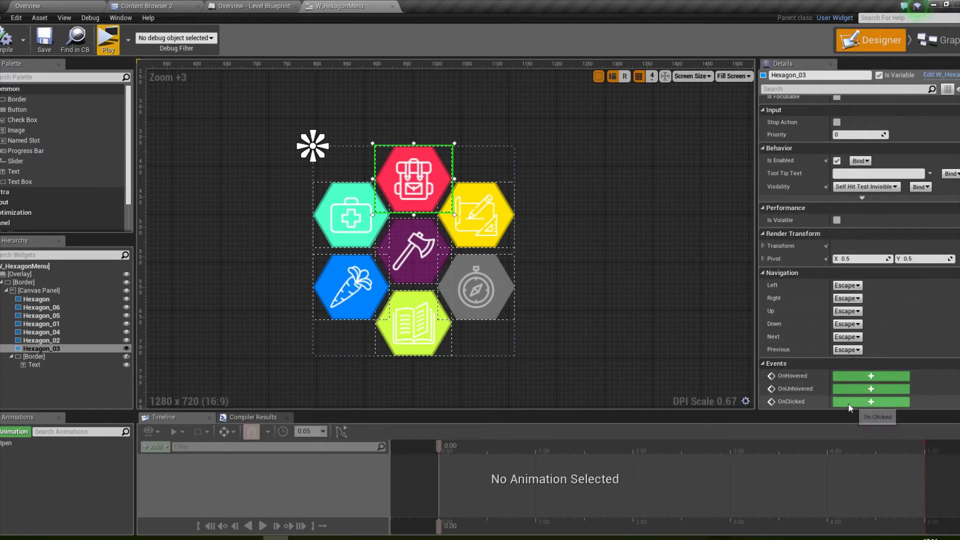
{"action": "left_click", "coordinate": [851, 403]}
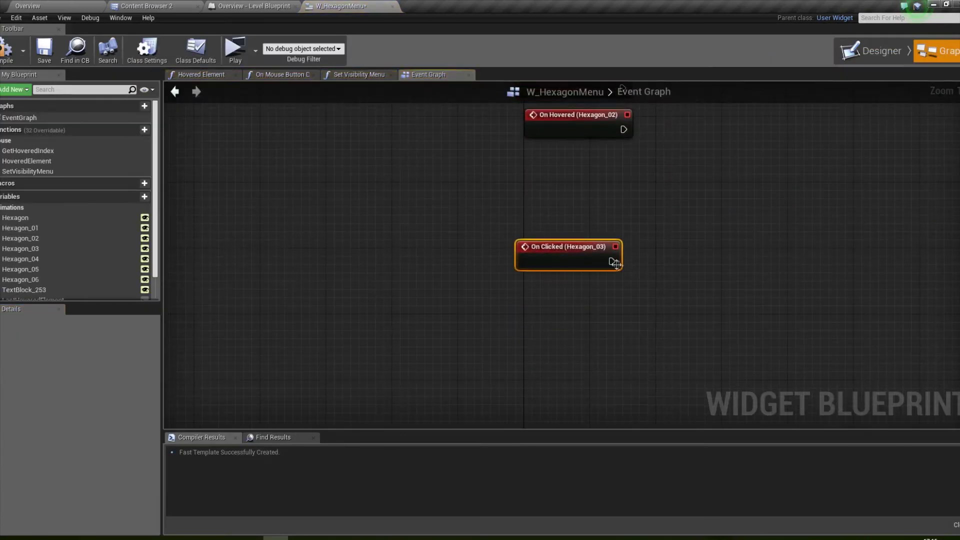
- Connect a Print String node to On Clicked (Hexagon_03) printing 'Open Inventory'
{"action": "left_click_drag", "start_coordinate": [681, 260], "coordinate": [687, 265]}
{"action": "type", "text": "print"}
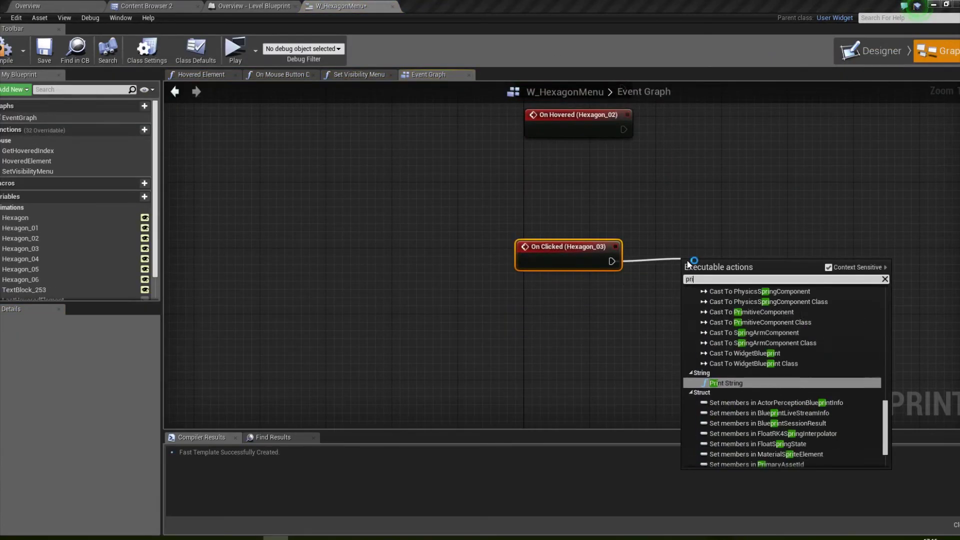
{"action": "key", "text": "Return"}
{"action": "left_click_drag", "start_coordinate": [687, 261], "coordinate": [703, 244]}
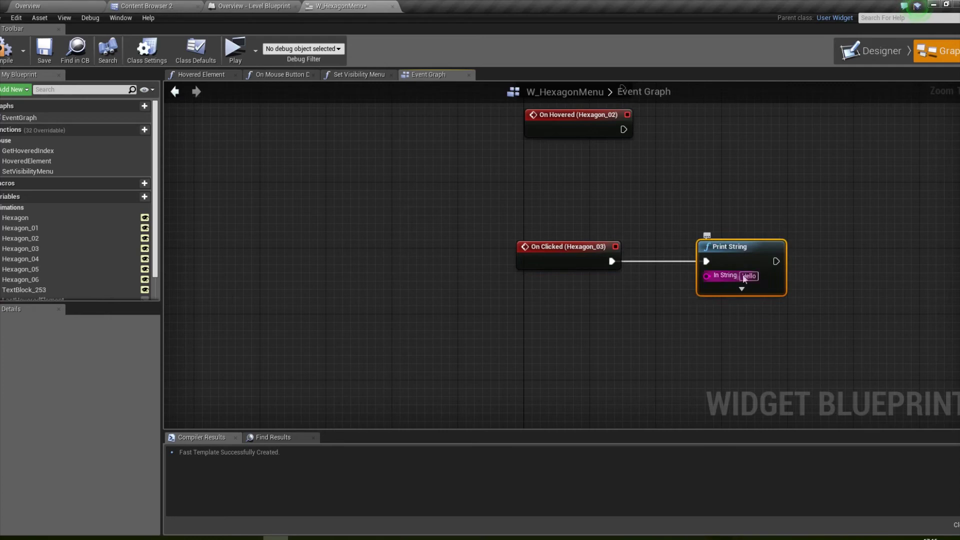
{"action": "left_click", "coordinate": [749, 276]}
{"action": "type", "text": "Open Inventory"}
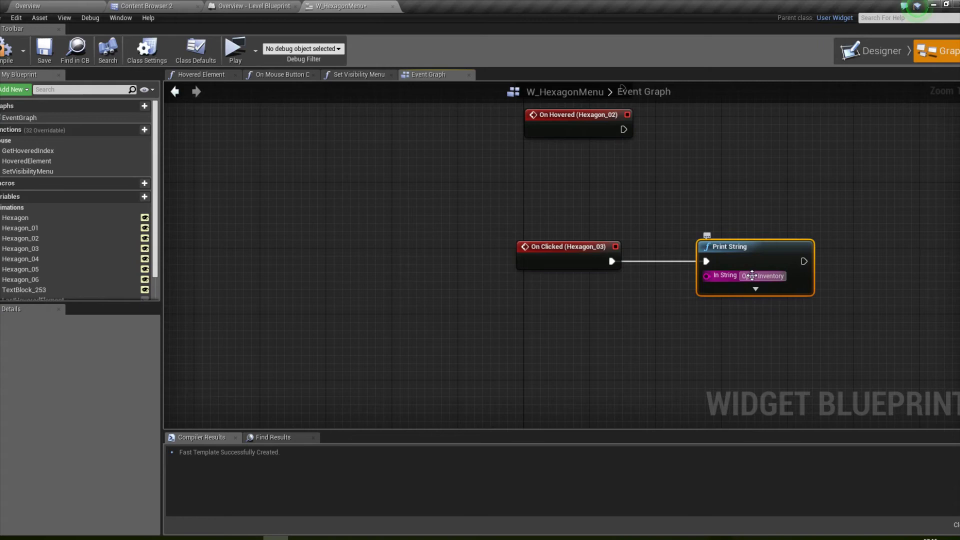
{"action": "left_click", "coordinate": [671, 172]}
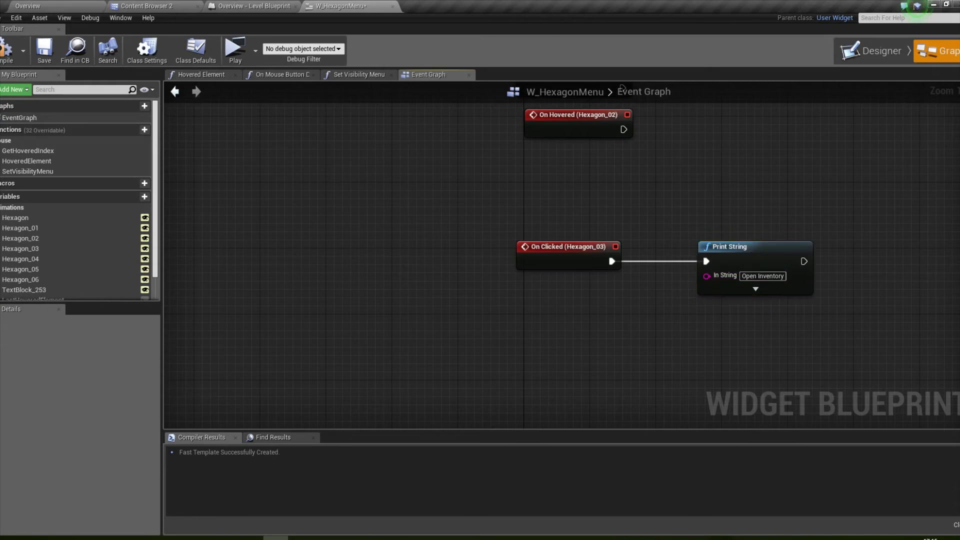
{"action": "left_click", "coordinate": [235, 49]}
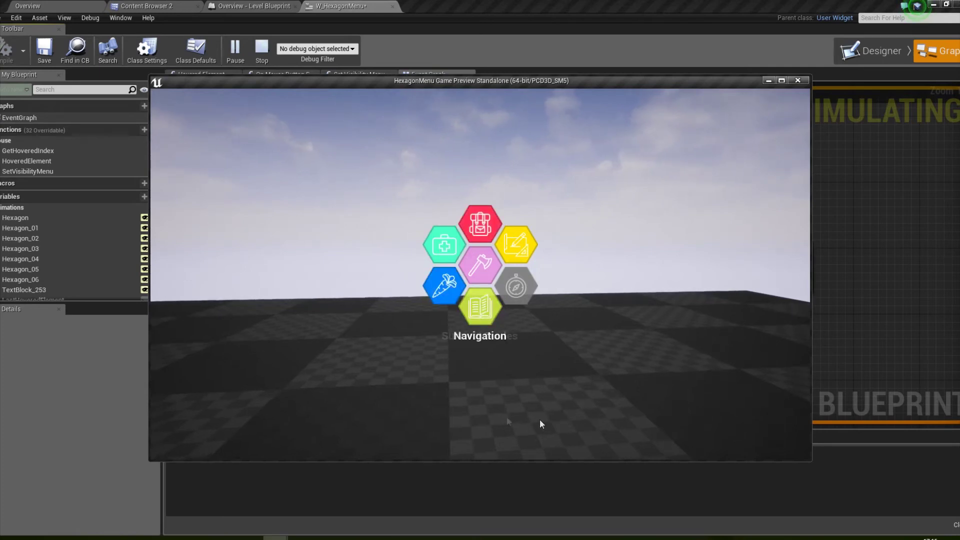
- Click the Inventory hexagon in the preview to print Open Inventory, then return to Designer
{"action": "left_click", "coordinate": [430, 150]}
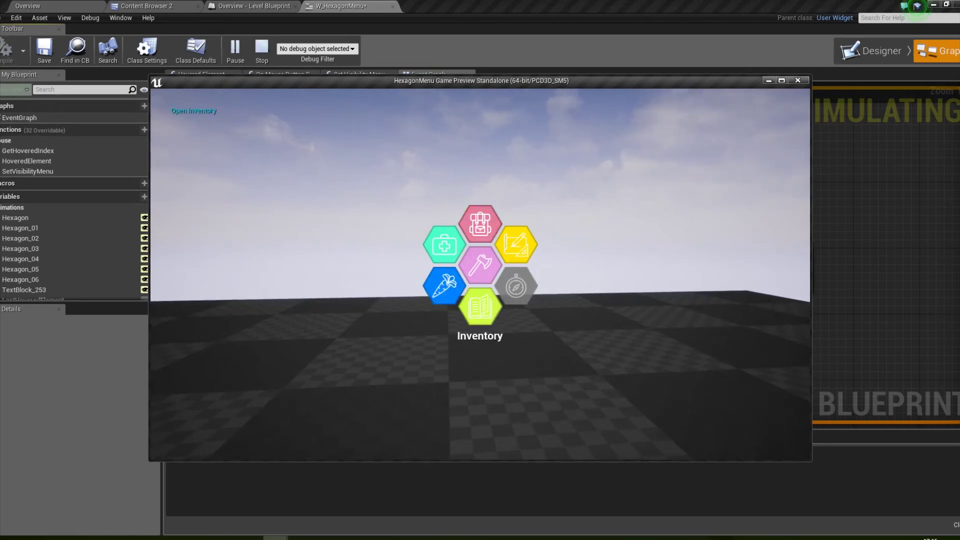
{"action": "key", "text": "Escape"}
{"action": "left_click", "coordinate": [870, 42]}
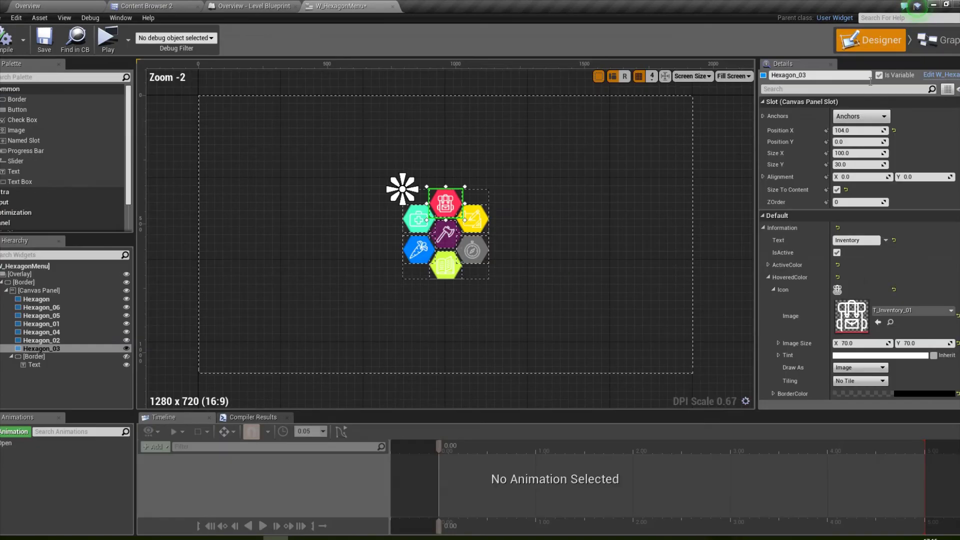
- Add On Hovered and On Unhovered event nodes for Hexagon_03 from its Details events
{"action": "scroll", "coordinate": [840, 345], "scroll_direction": "down", "scroll_amount": 1}
{"action": "scroll", "coordinate": [840, 345], "scroll_direction": "down", "scroll_amount": 5}
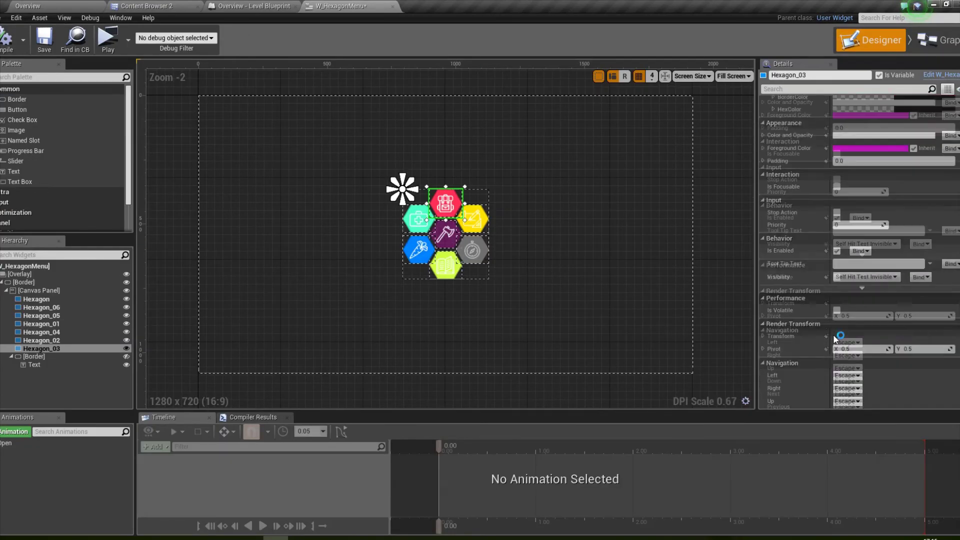
{"action": "scroll", "coordinate": [850, 360], "scroll_direction": "down", "scroll_amount": 5}
{"action": "left_click", "coordinate": [857, 374]}
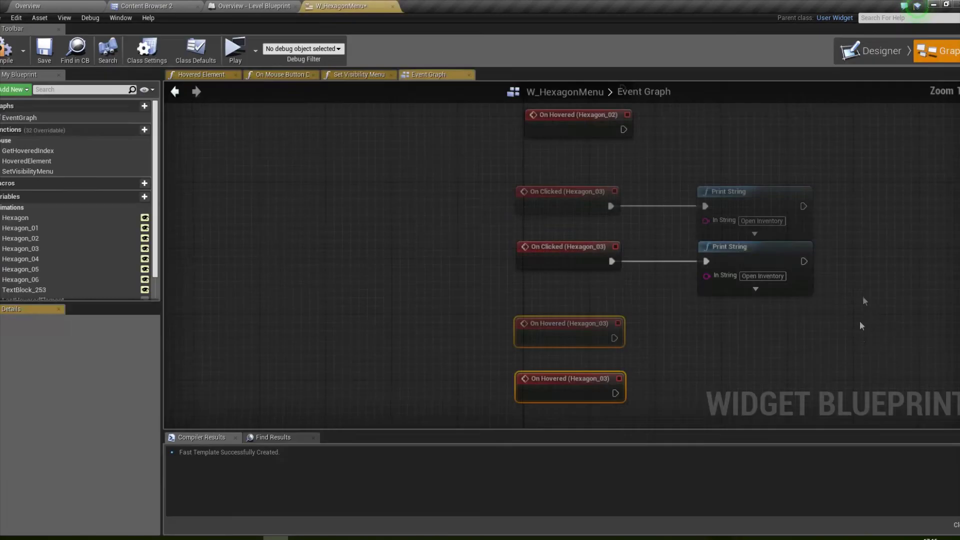
{"action": "left_click", "coordinate": [873, 42]}
{"action": "scroll", "coordinate": [885, 275], "scroll_direction": "down", "scroll_amount": 5}
{"action": "scroll", "coordinate": [892, 350], "scroll_direction": "down", "scroll_amount": 5}
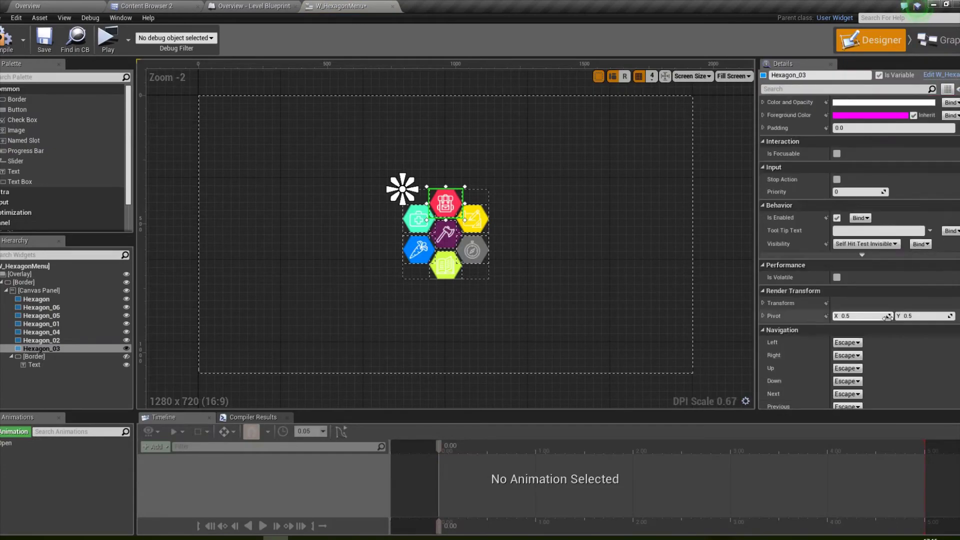
{"action": "scroll", "coordinate": [890, 365], "scroll_direction": "down", "scroll_amount": 3}
{"action": "left_click", "coordinate": [882, 392]}
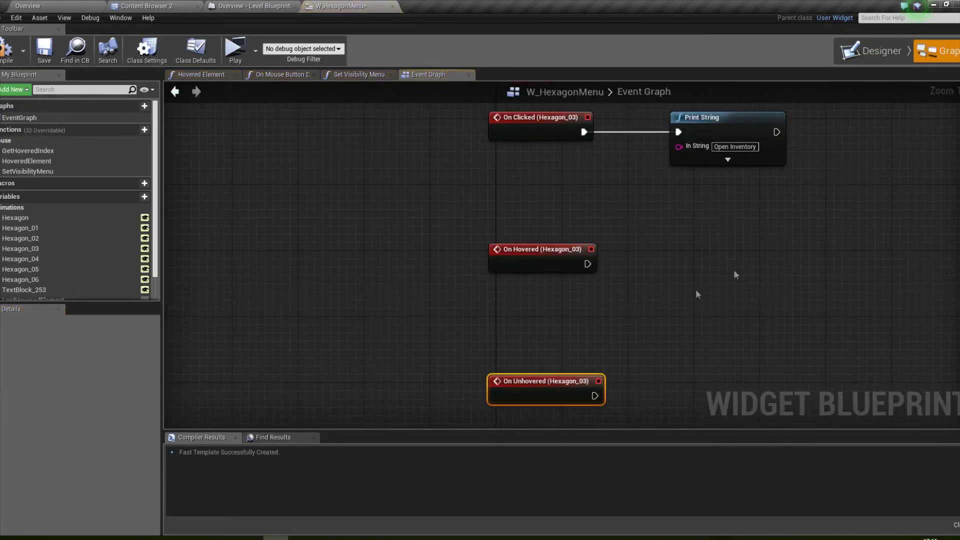
- Attach a Print String node to the On Hovered event
{"action": "left_click_drag", "start_coordinate": [608, 265], "coordinate": [631, 263]}
{"action": "type", "text": "print"}
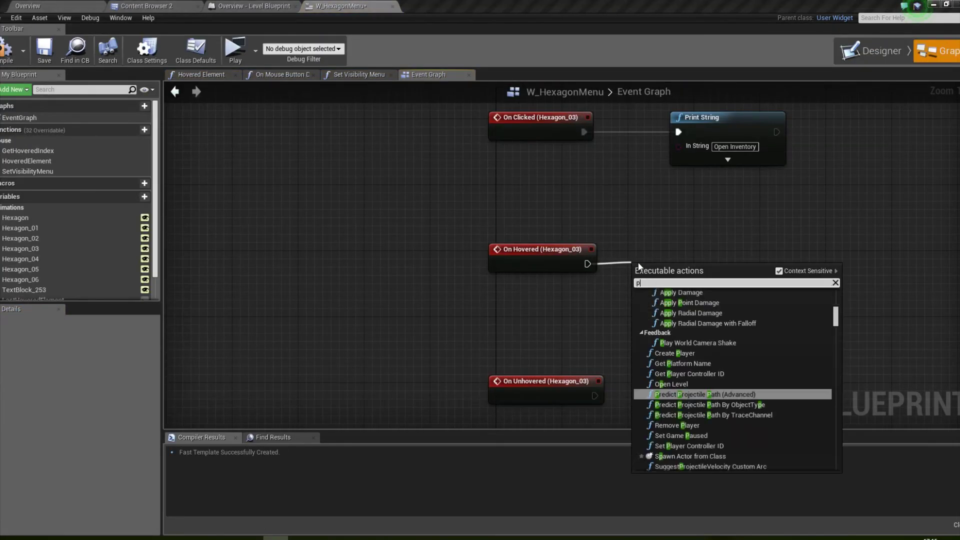
{"action": "key", "text": "Return"}
{"action": "left_click_drag", "start_coordinate": [661, 265], "coordinate": [710, 249]}
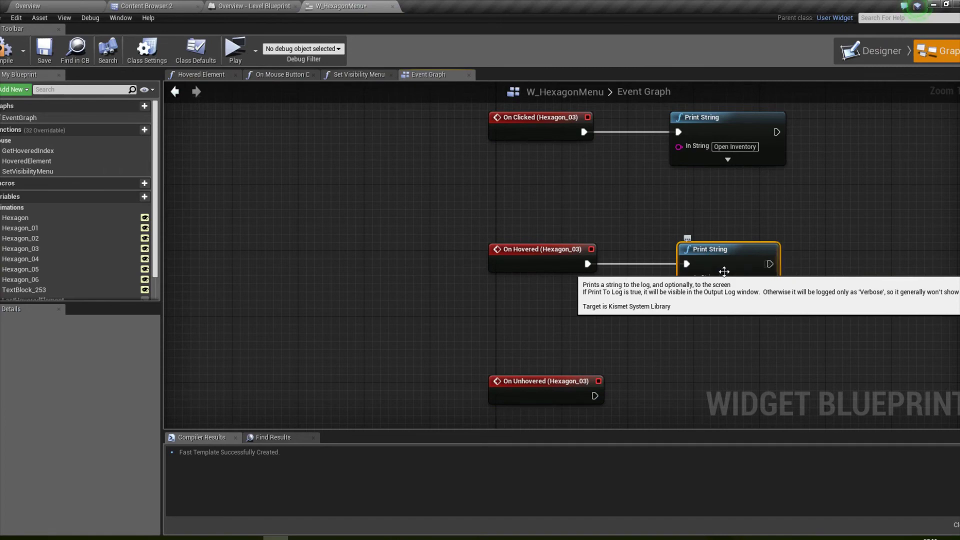
- Wire a copied Print String to On Unhovered, set 'Hovered Inventory' / 'UnHovered Inventory' messages, save, and preview
{"action": "right_click_drag", "start_coordinate": [748, 328], "coordinate": [698, 196]}
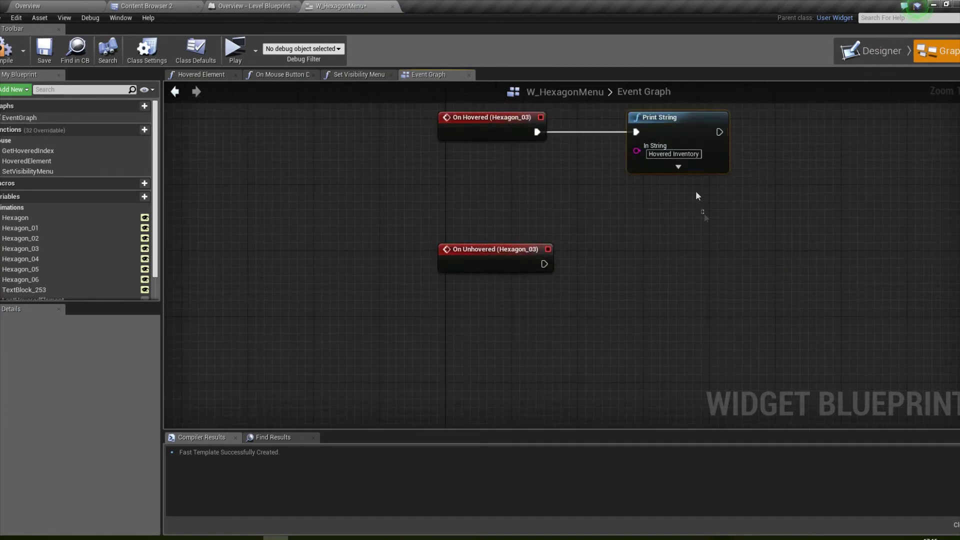
{"action": "key", "text": "ctrl+v"}
{"action": "left_click_drag", "start_coordinate": [657, 256], "coordinate": [547, 262]}
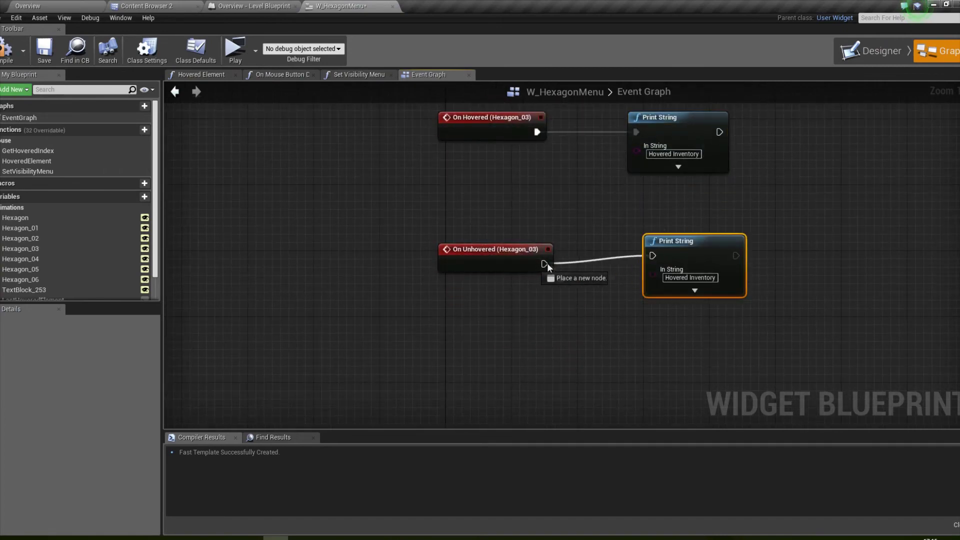
{"action": "left_click", "coordinate": [674, 277]}
{"action": "type", "text": "Un"}
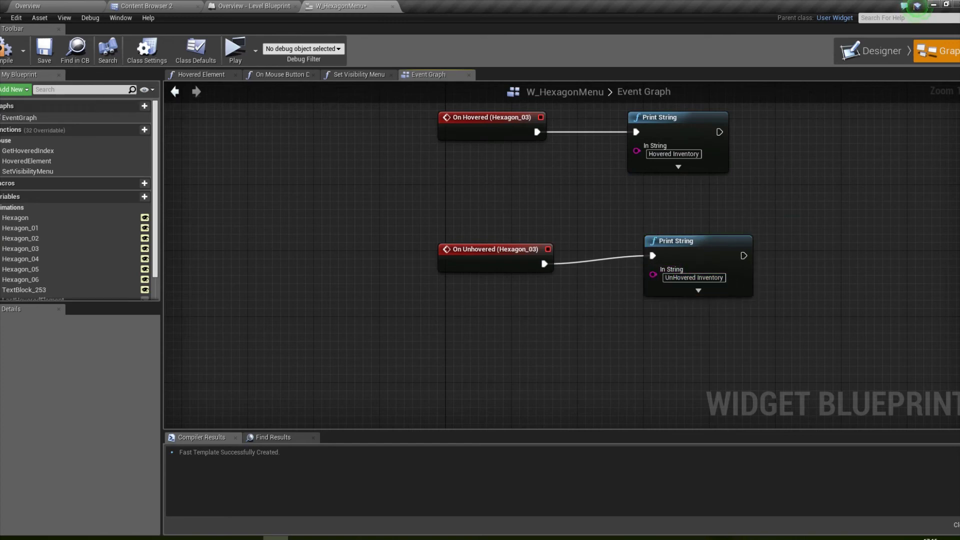
{"action": "left_click", "coordinate": [44, 50]}
{"action": "left_click", "coordinate": [242, 50]}
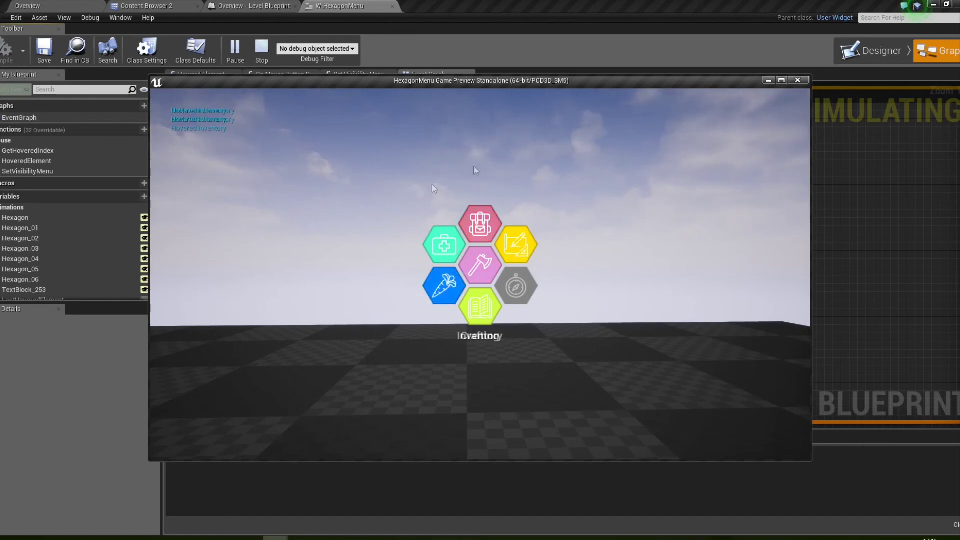
- Close the hover test preview and align the lower Print String with the upper one
{"action": "key", "text": "Escape"}
{"action": "left_click_drag", "start_coordinate": [675, 240], "coordinate": [659, 249]}
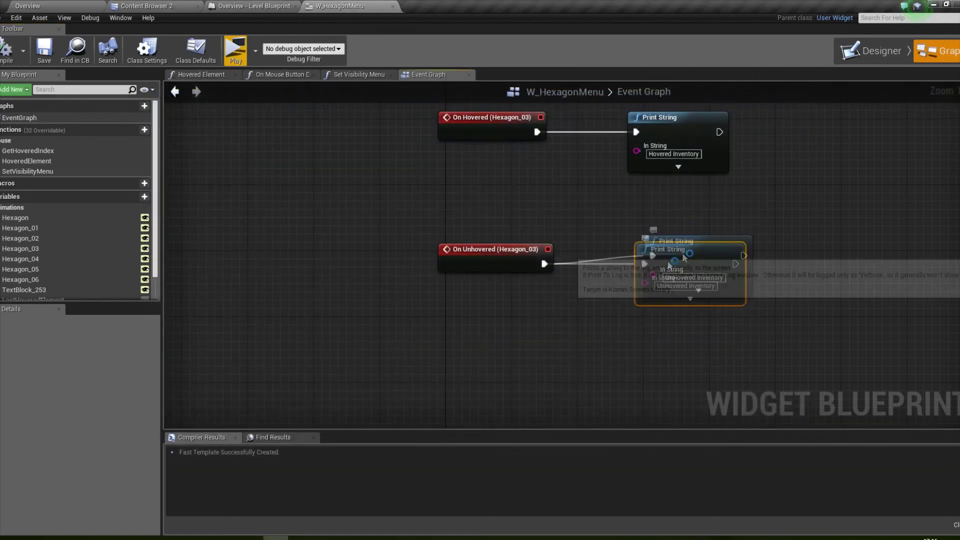
- In the Designer, set the Text Block label's Color and Opacity to red
{"action": "right_click_drag", "start_coordinate": [750, 100], "coordinate": [716, 170]}
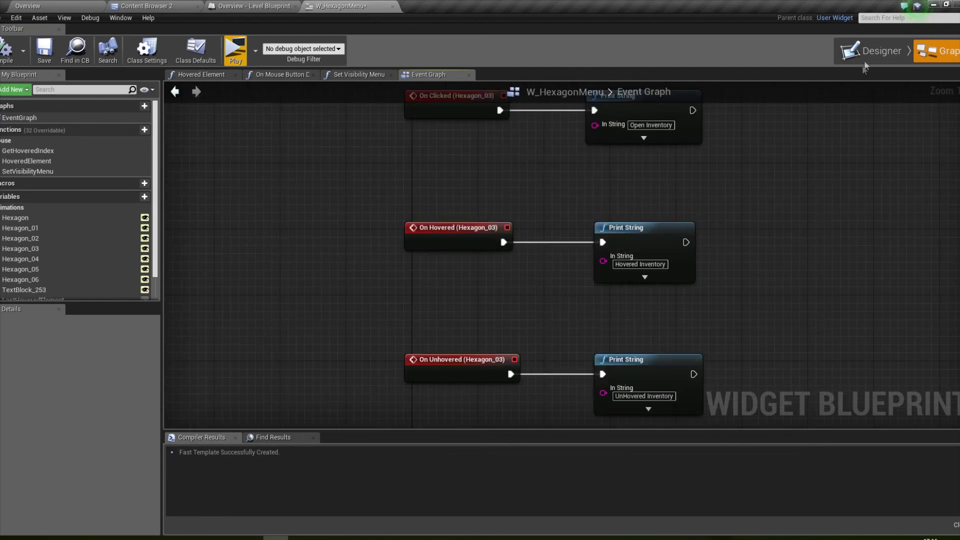
{"action": "left_click", "coordinate": [876, 51]}
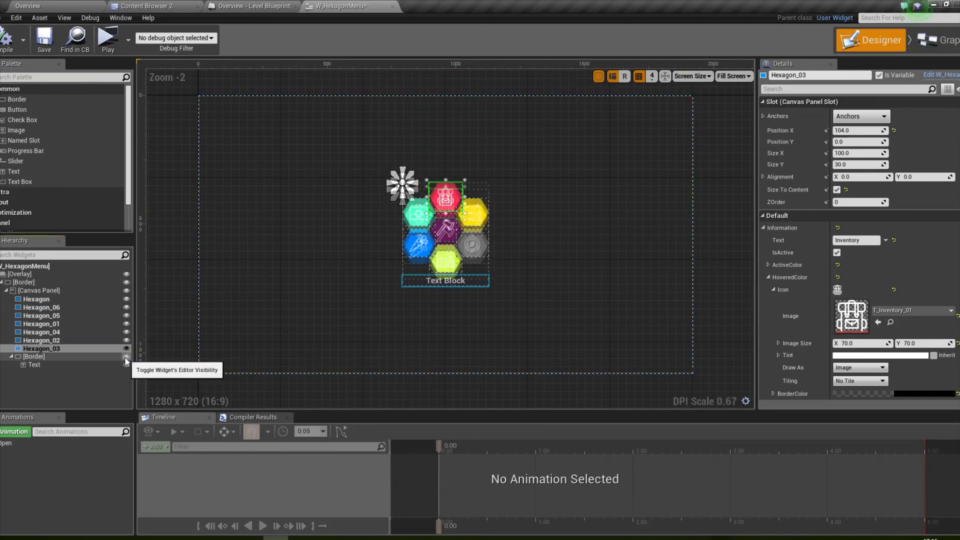
{"action": "scroll", "coordinate": [383, 302], "scroll_direction": "up", "scroll_amount": 4}
{"action": "scroll", "coordinate": [368, 347], "scroll_direction": "up", "scroll_amount": 1}
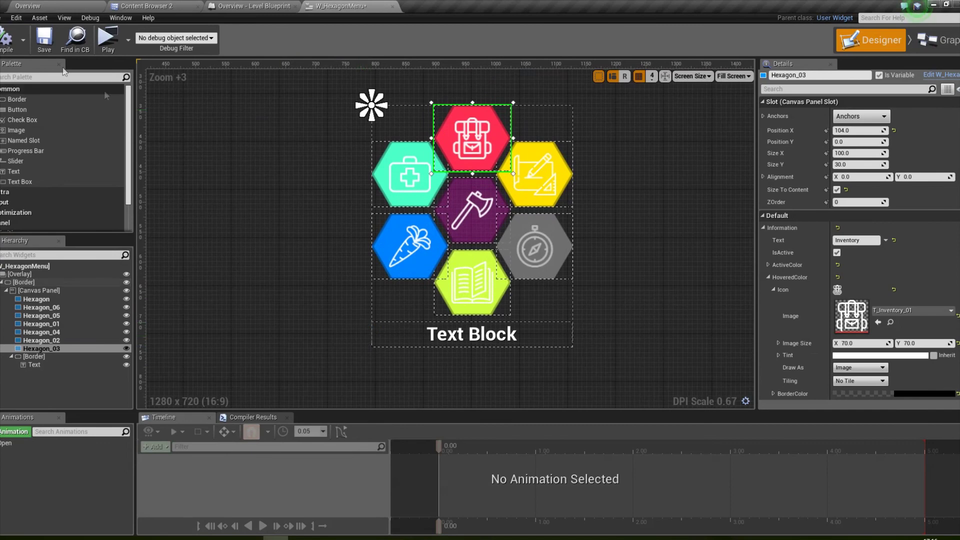
{"action": "left_click", "coordinate": [472, 341]}
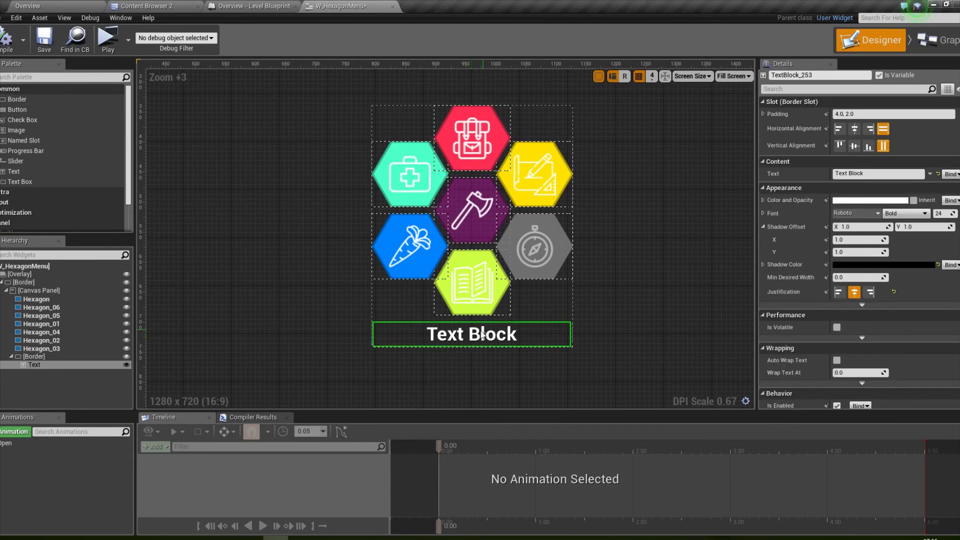
{"action": "left_click", "coordinate": [860, 200]}
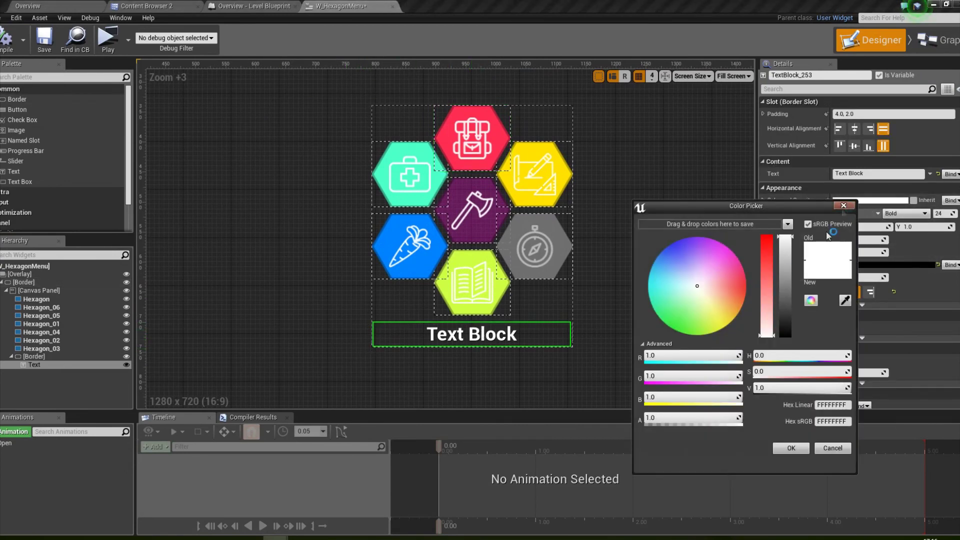
{"action": "left_click", "coordinate": [745, 286]}
{"action": "left_click", "coordinate": [786, 448]}
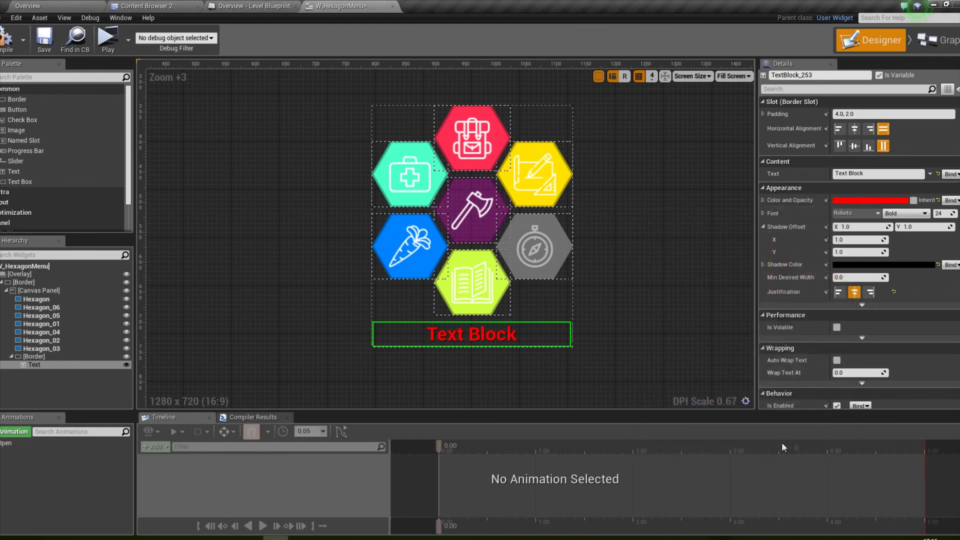
{"action": "left_click", "coordinate": [34, 356]}
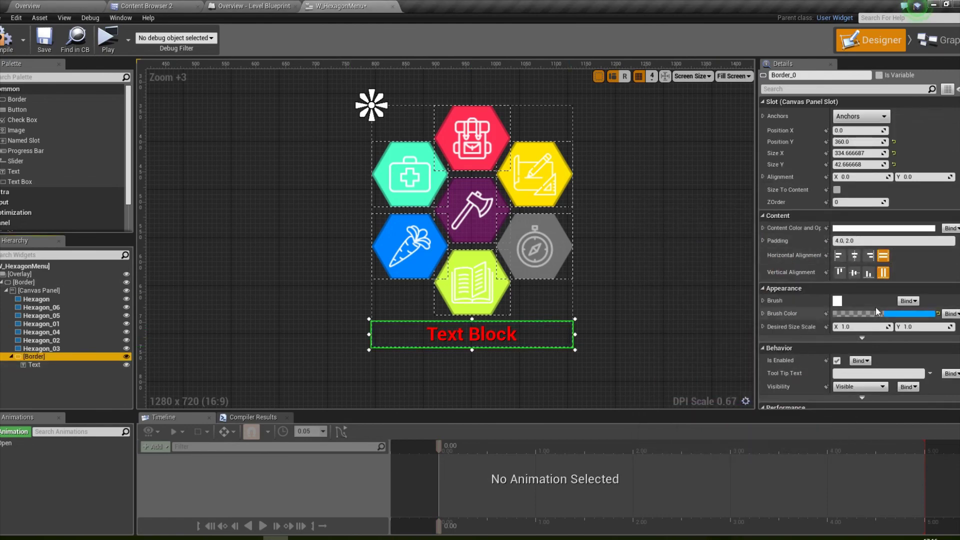
- Set the Border's Brush Color to black with alpha 1
{"action": "left_click", "coordinate": [873, 314]}
{"action": "left_click_drag", "start_coordinate": [802, 386], "coordinate": [800, 405]}
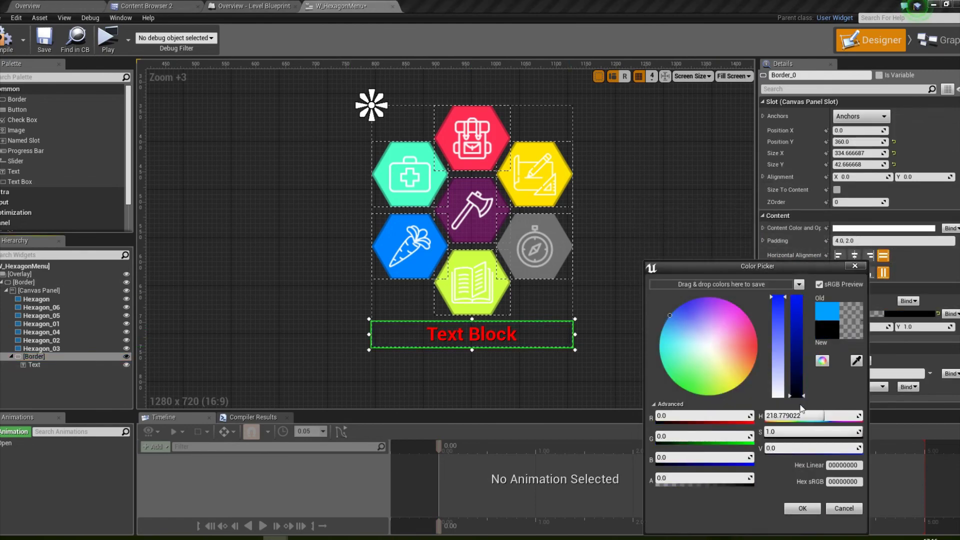
{"action": "left_click", "coordinate": [702, 478]}
{"action": "type", "text": "1"}
{"action": "key", "text": "Return"}
{"action": "left_click", "coordinate": [802, 509]}
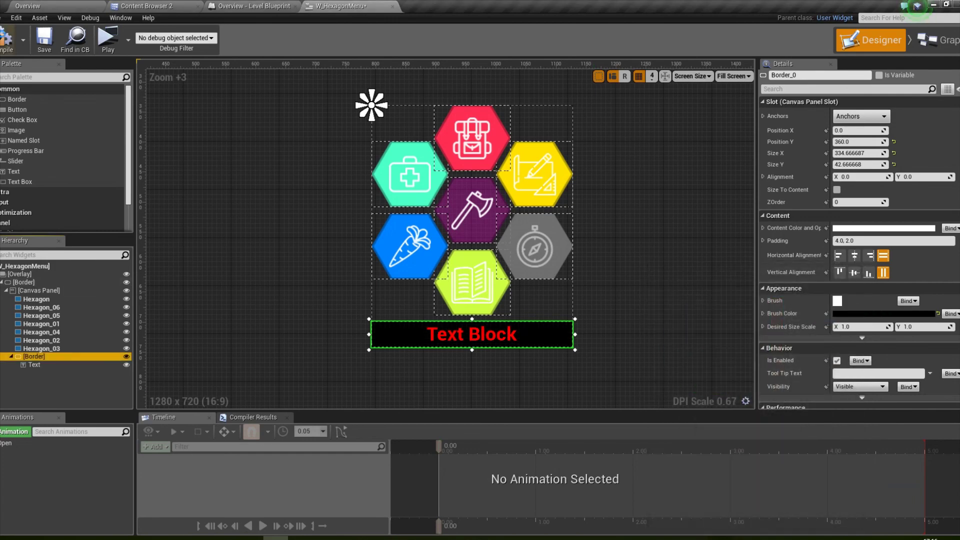
- Preview the red label on the black bar, then reopen the label text's colour picker
{"action": "left_click", "coordinate": [107, 37]}
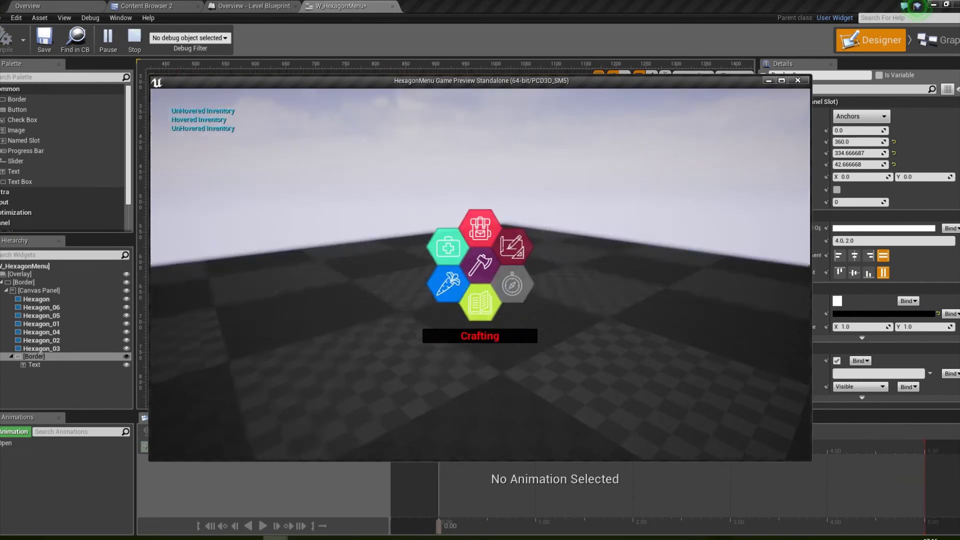
{"action": "key", "text": "Escape"}
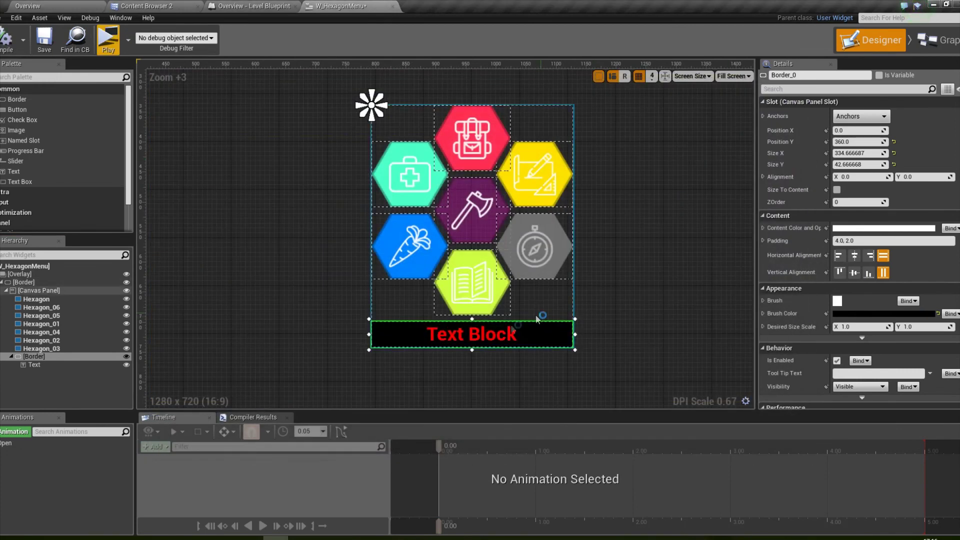
{"action": "left_click", "coordinate": [536, 322]}
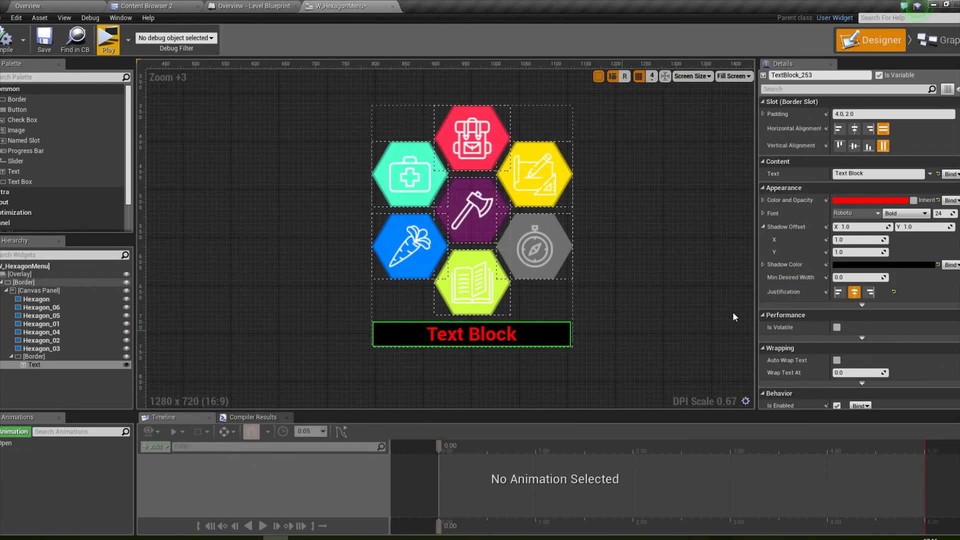
{"action": "left_click", "coordinate": [870, 200]}
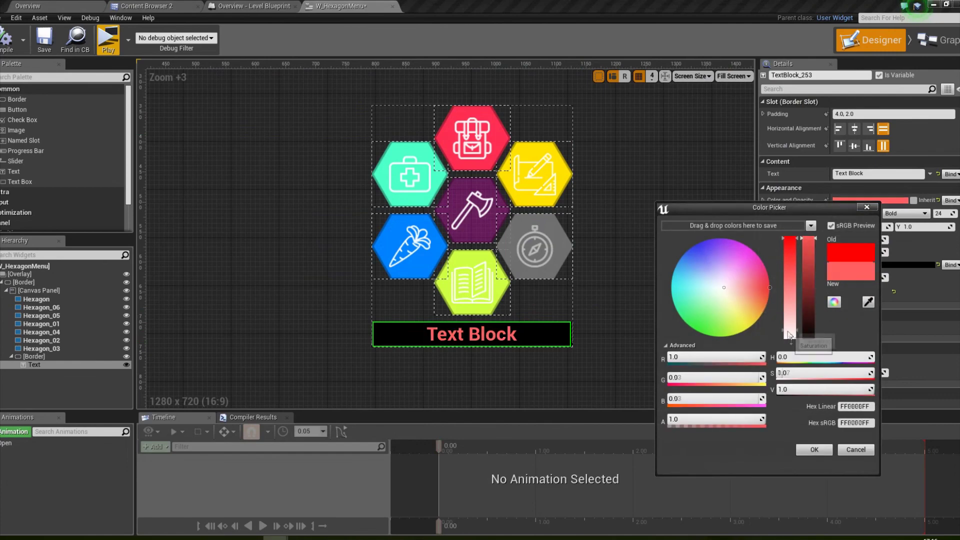